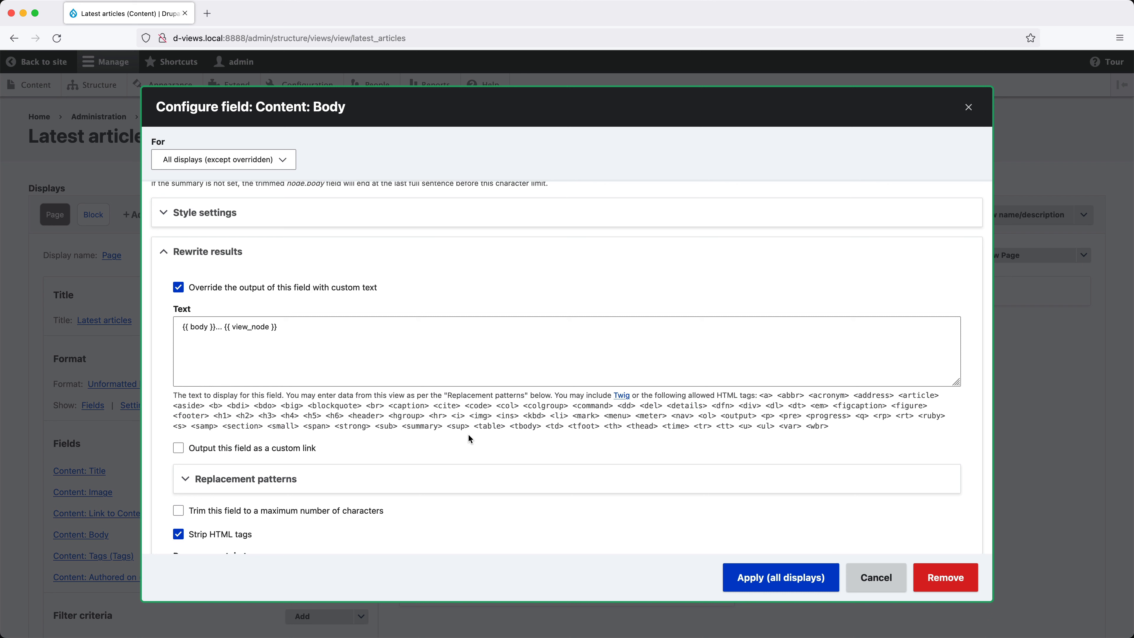
Open the Twig documentation linked from the Body field's rewrite settings and read the Twig for Template Designers page
left_click(623, 396)
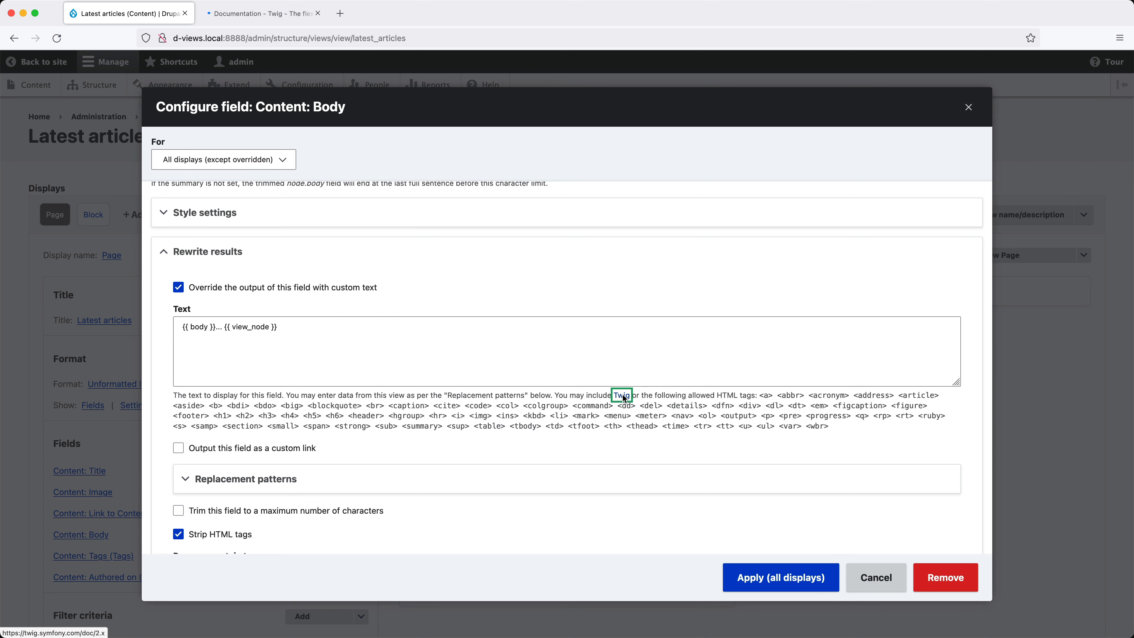
left_click(282, 19)
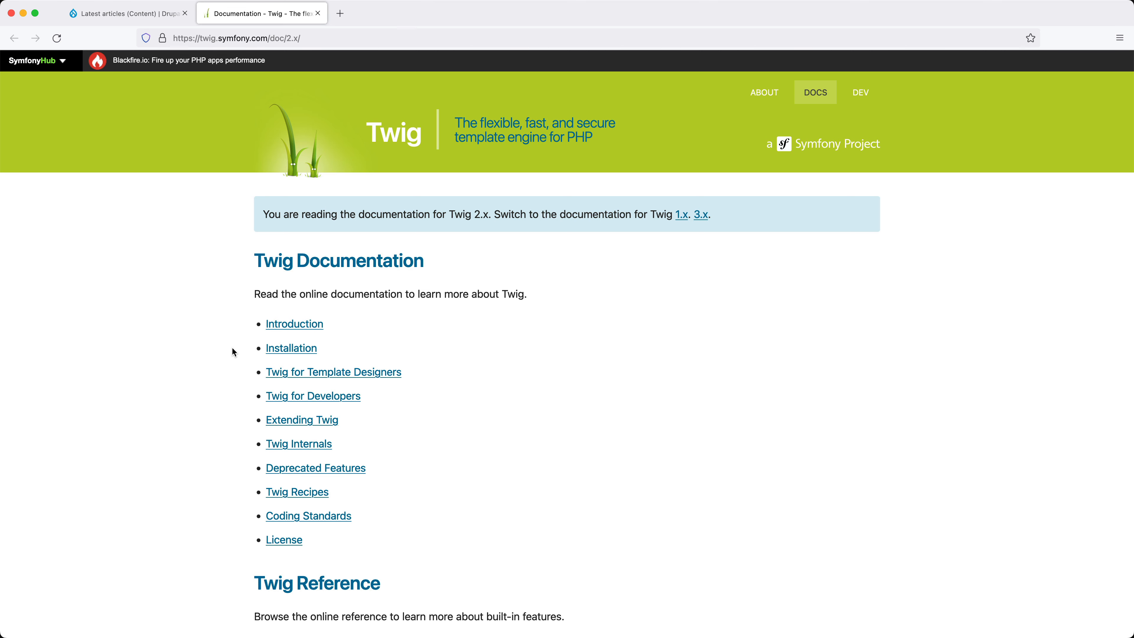
left_click(282, 373)
scroll(201, 376, "down", 8)
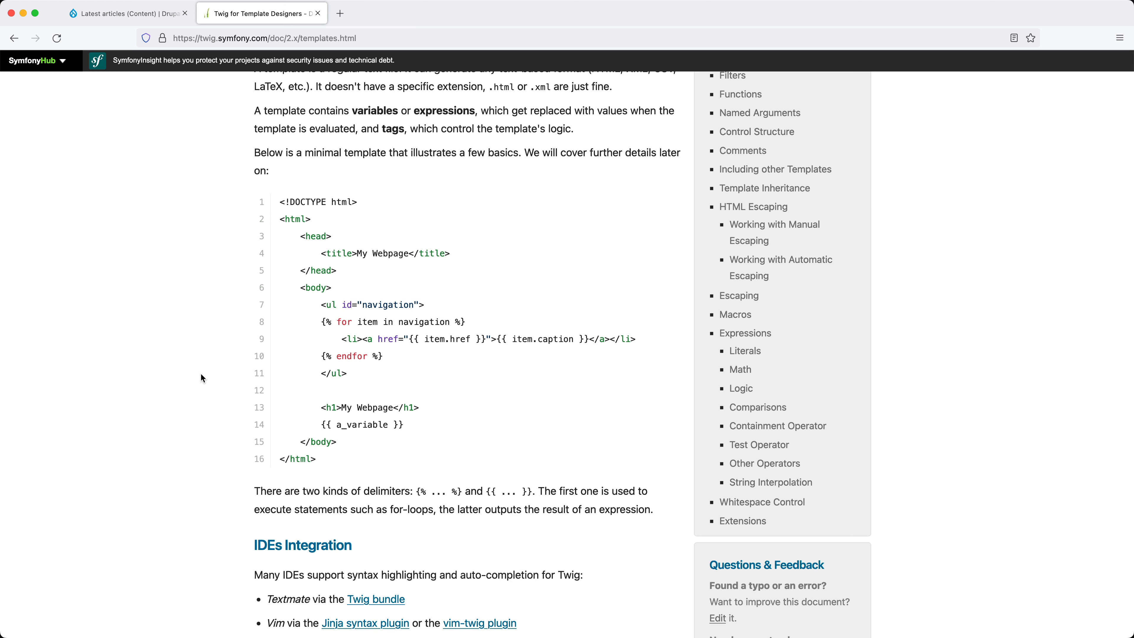
Look up the if tag in the Twig reference, read its examples, and close the documentation
key("super+Left")
scroll(200, 374, "down", 10)
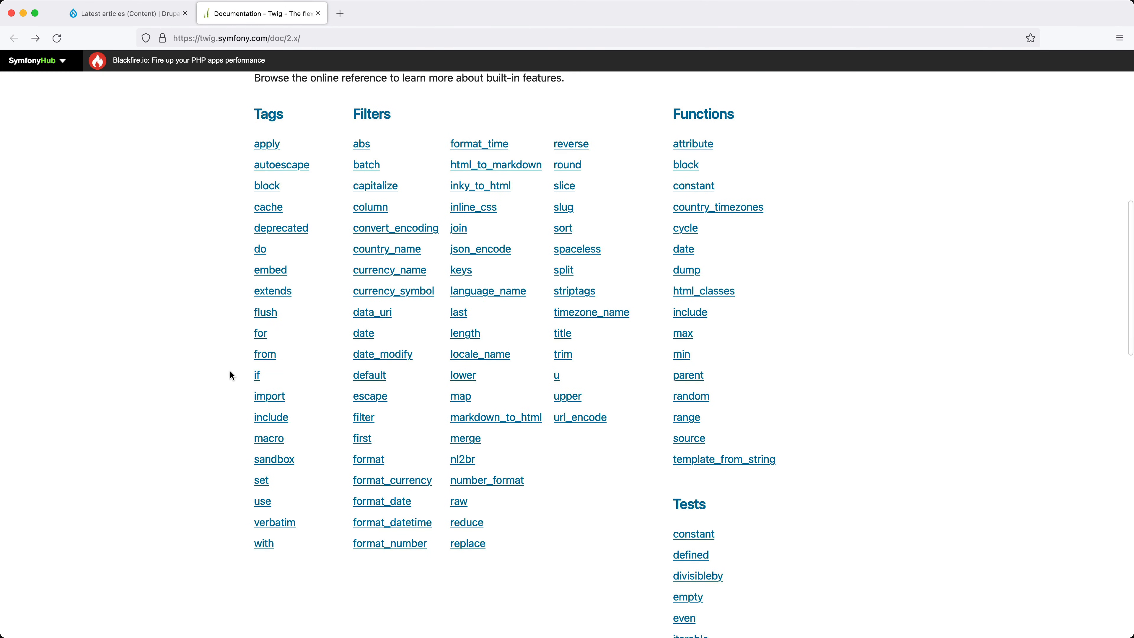
left_click(257, 375)
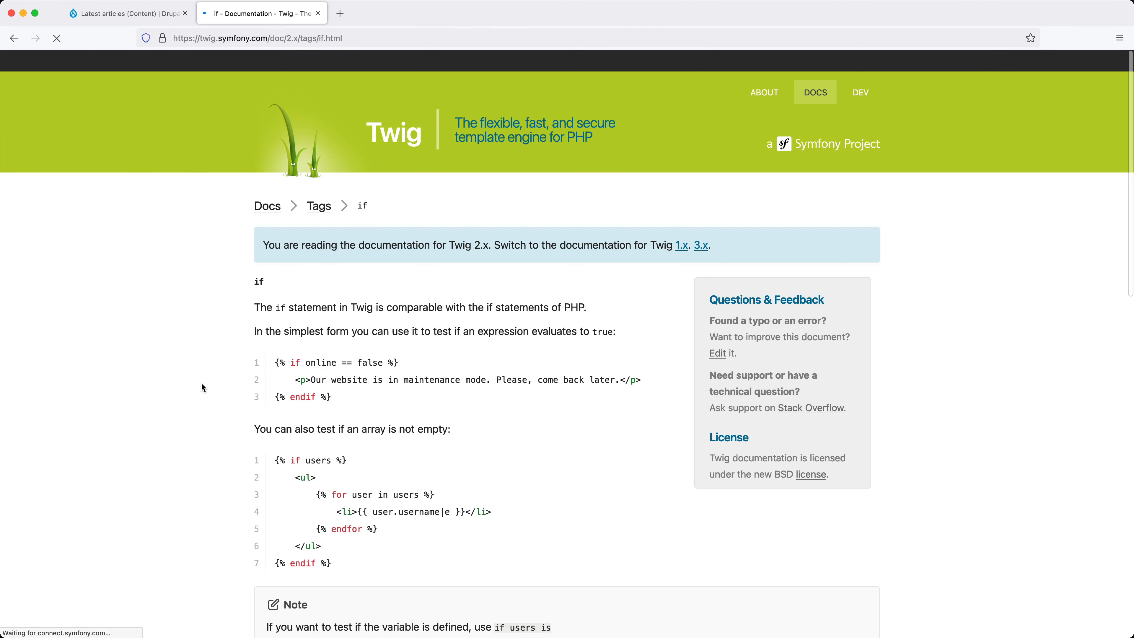
scroll(203, 381, "down", 2)
scroll(202, 381, "down", 1)
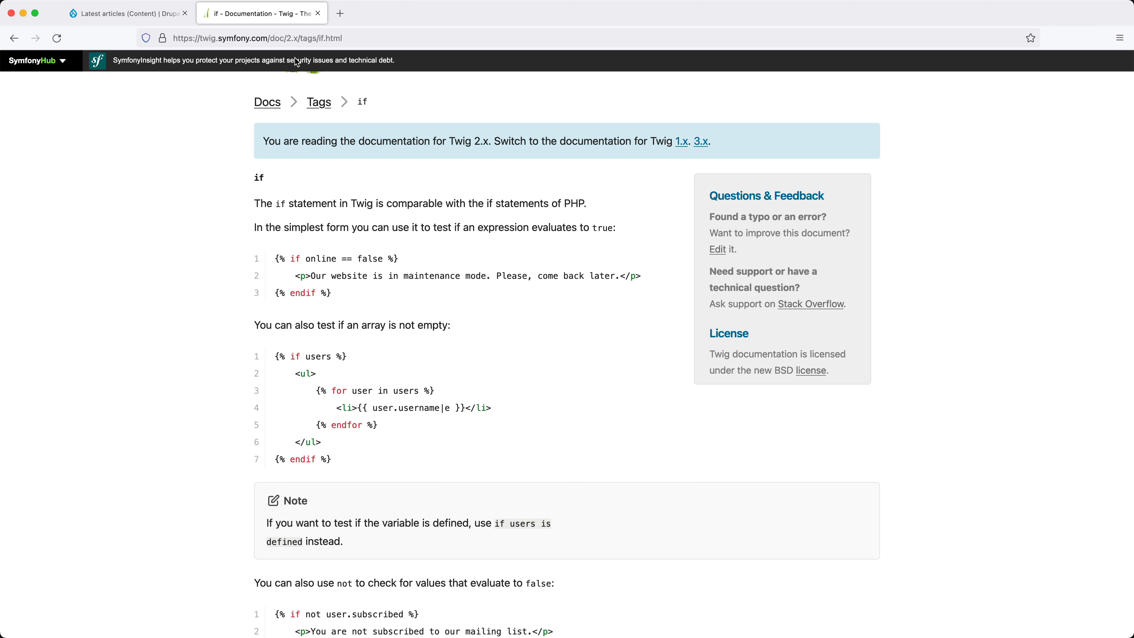
left_click(317, 13)
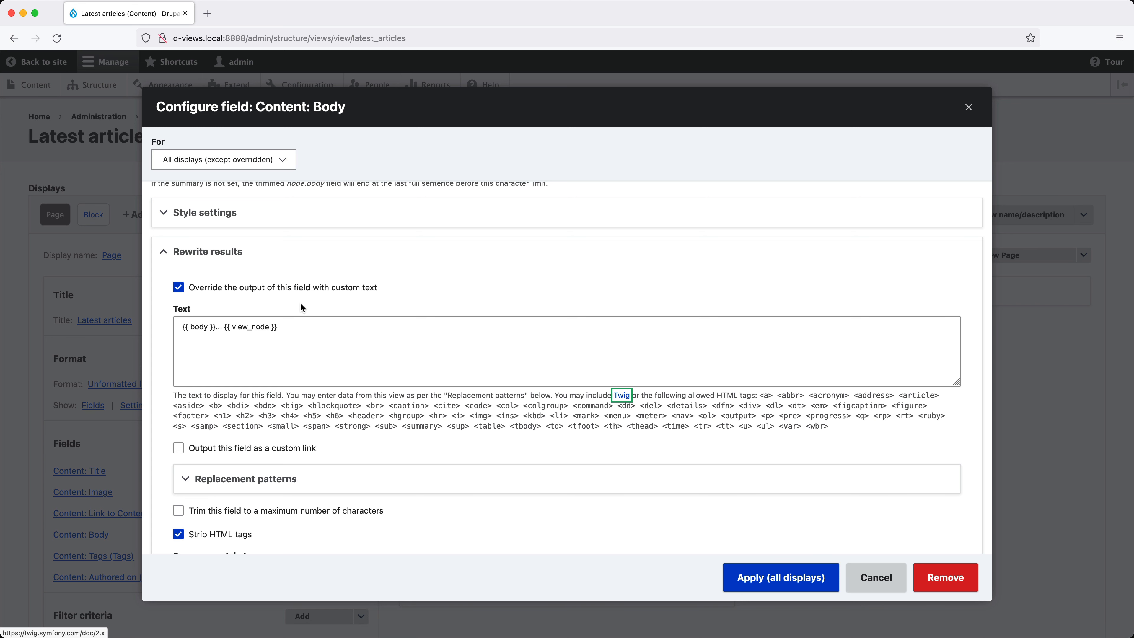
Leave the Body field's settings and open the article Brevitas Molior from the view preview for editing in a separate tab
key("Escape")
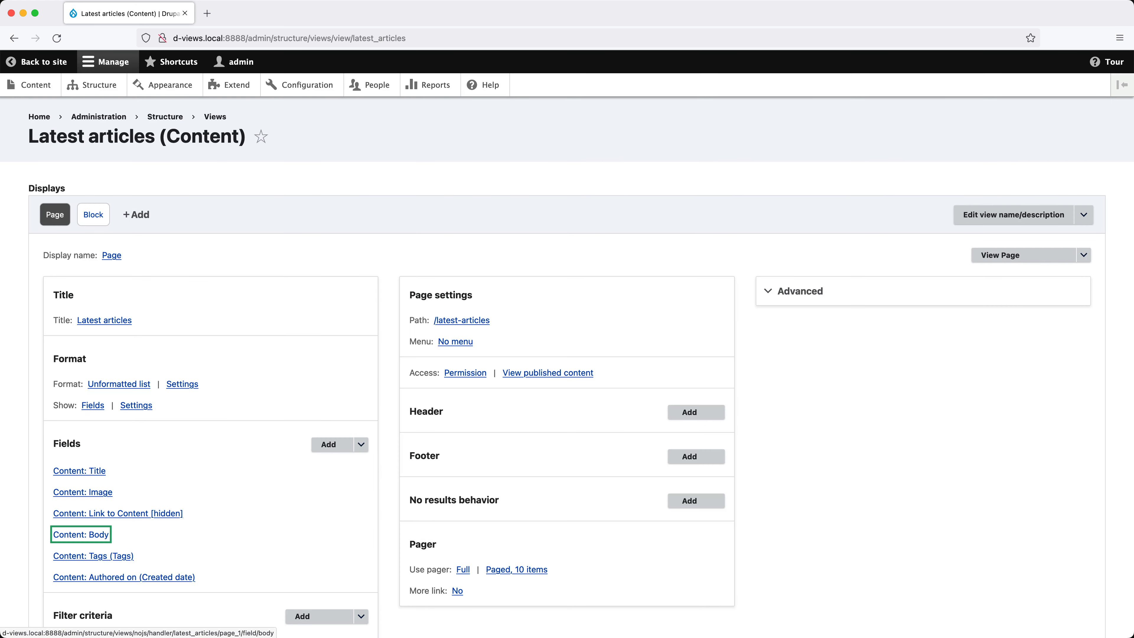
scroll(299, 314, "down", 15)
left_click(94, 411, "super")
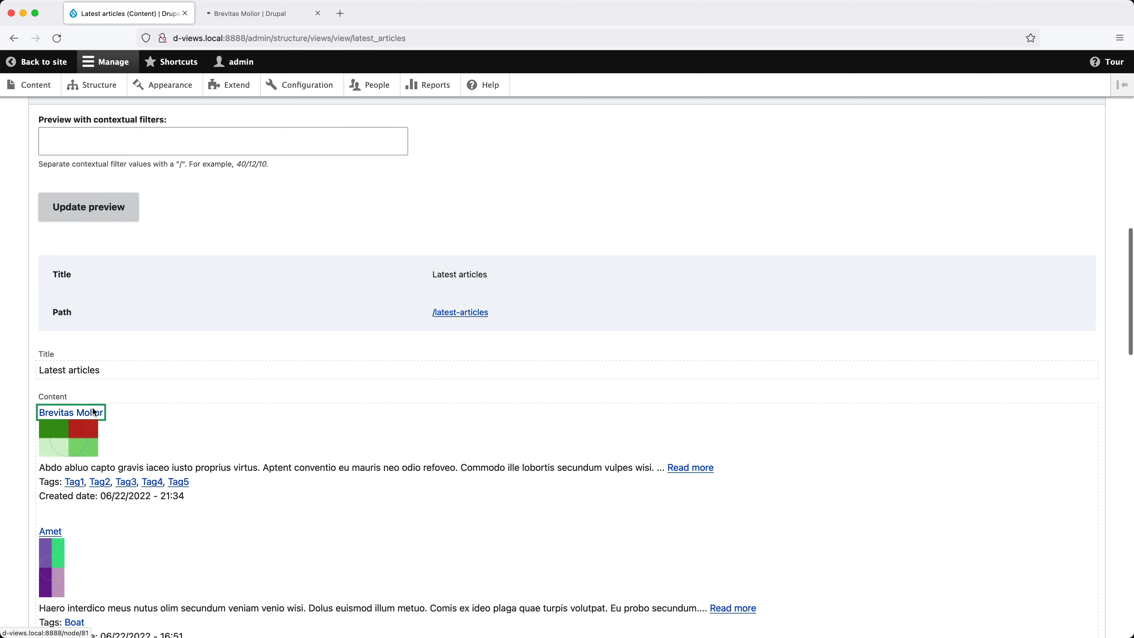
left_click(256, 20)
left_click(265, 270)
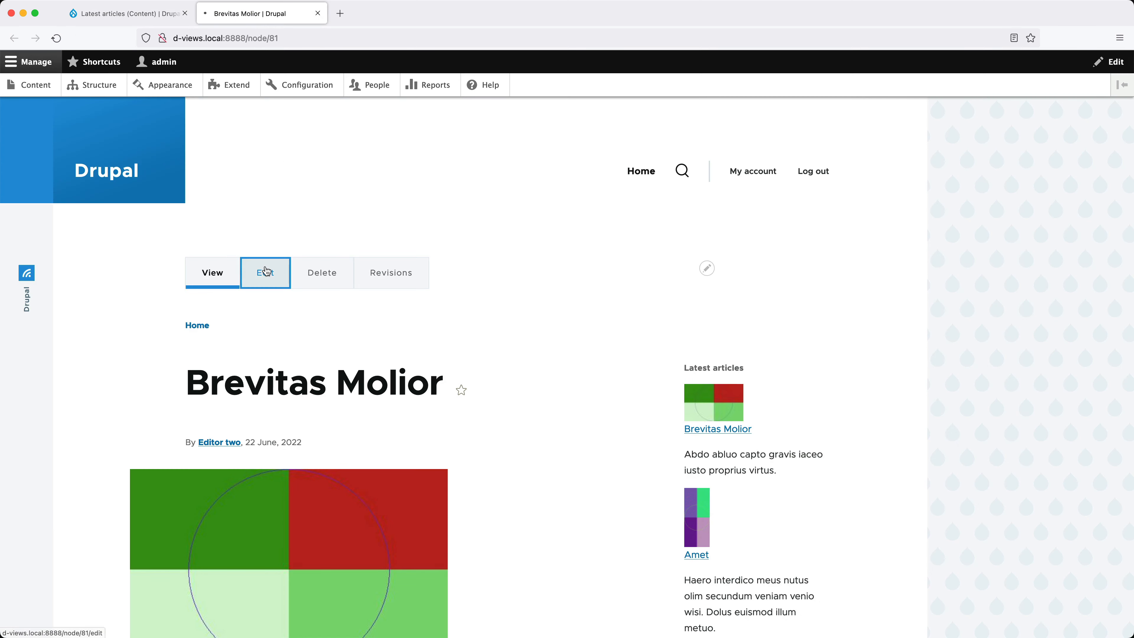
Promote the article Brevitas Molior to the front page, save it, and return to the Latest articles view
scroll(799, 381, "down", 5)
scroll(798, 381, "down", 2)
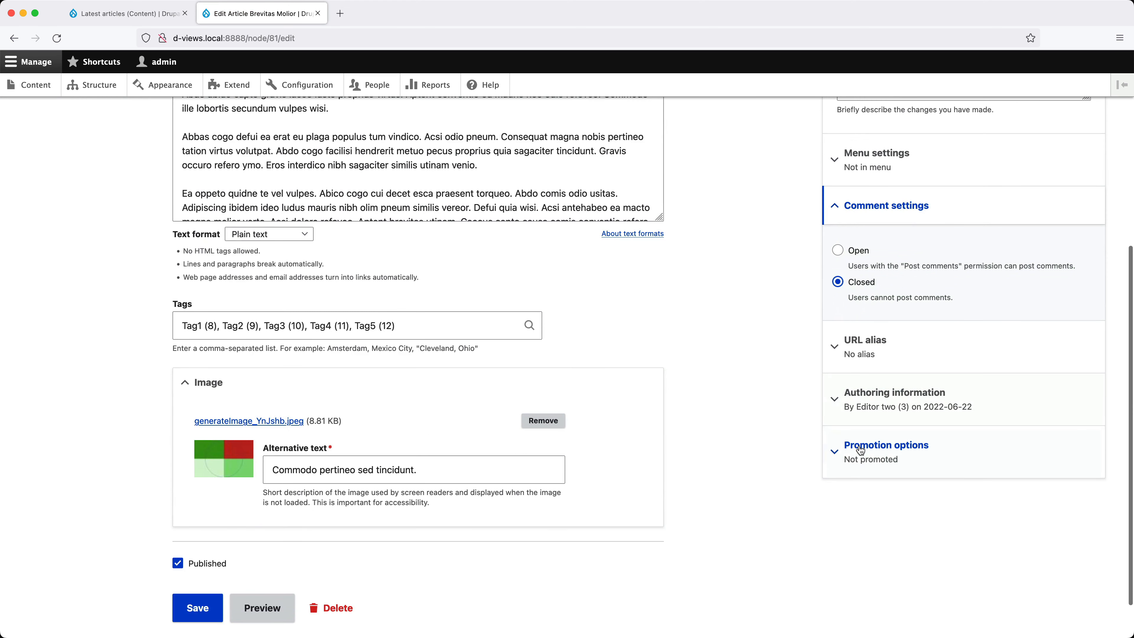
left_click(860, 449)
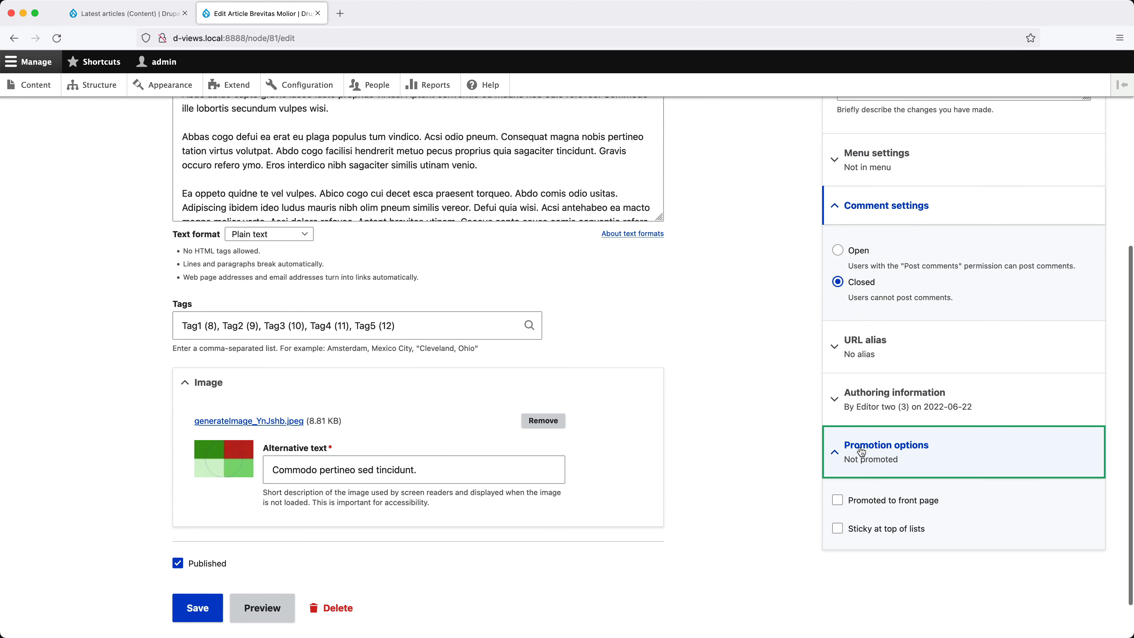
left_click(873, 504)
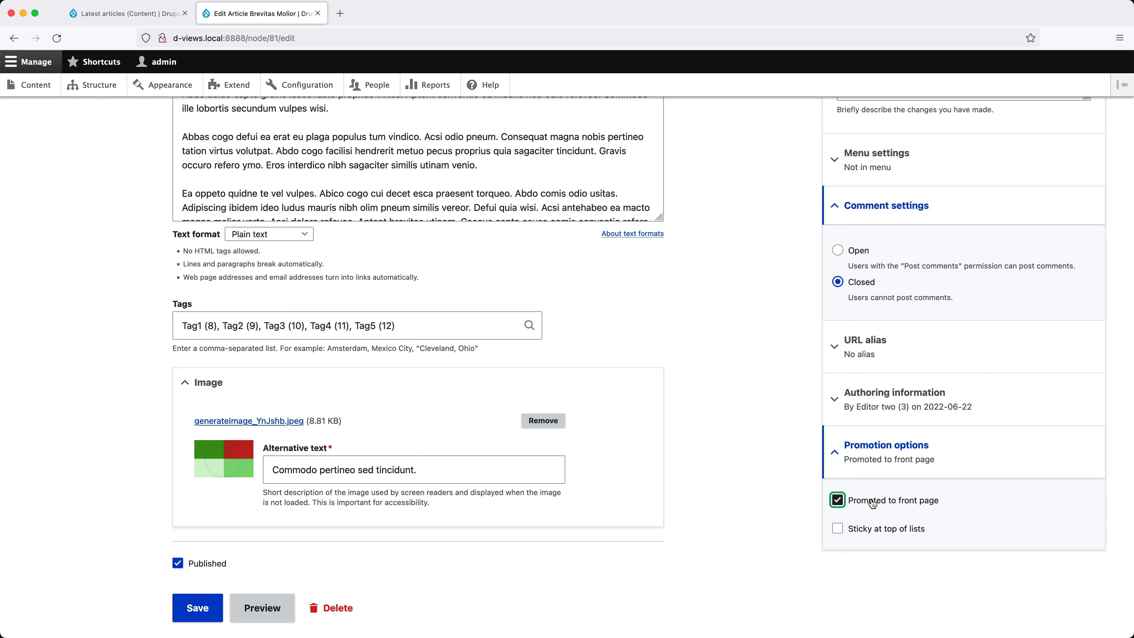
left_click(200, 609)
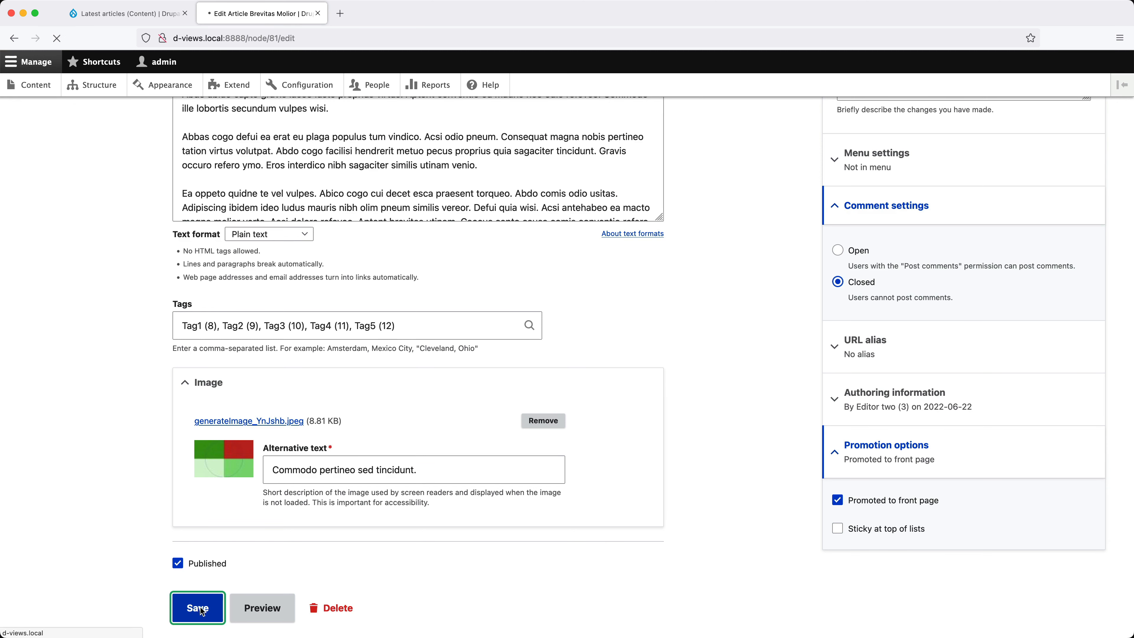
left_click(318, 13)
Add the Promoted to front page field from the Content category to all displays with its default settings
scroll(279, 231, "up", 10)
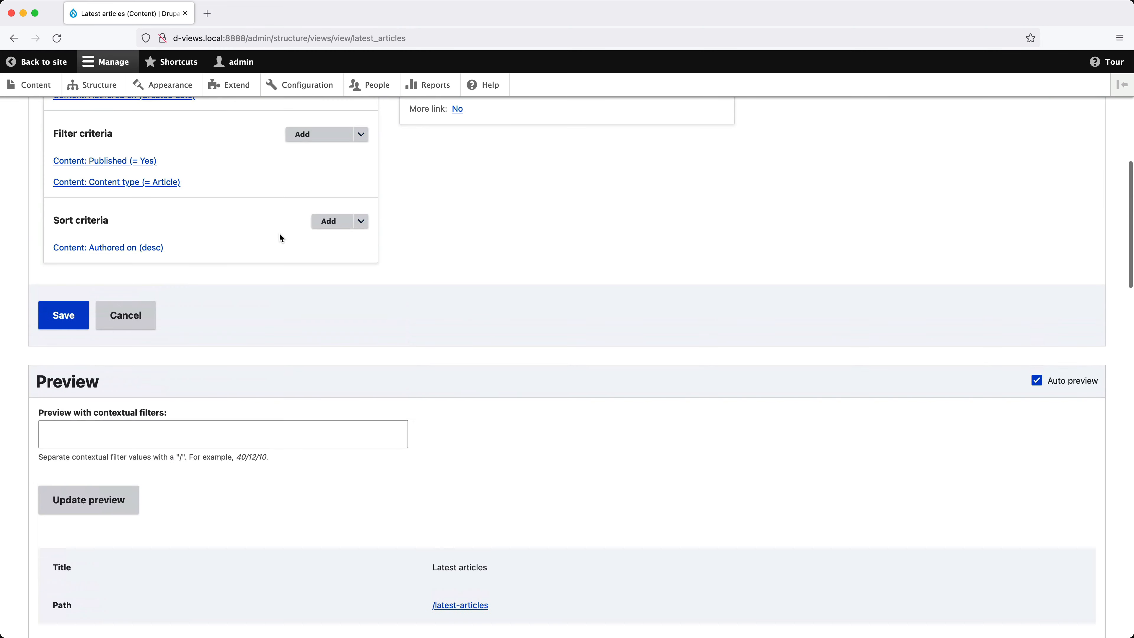
scroll(281, 239, "up", 3)
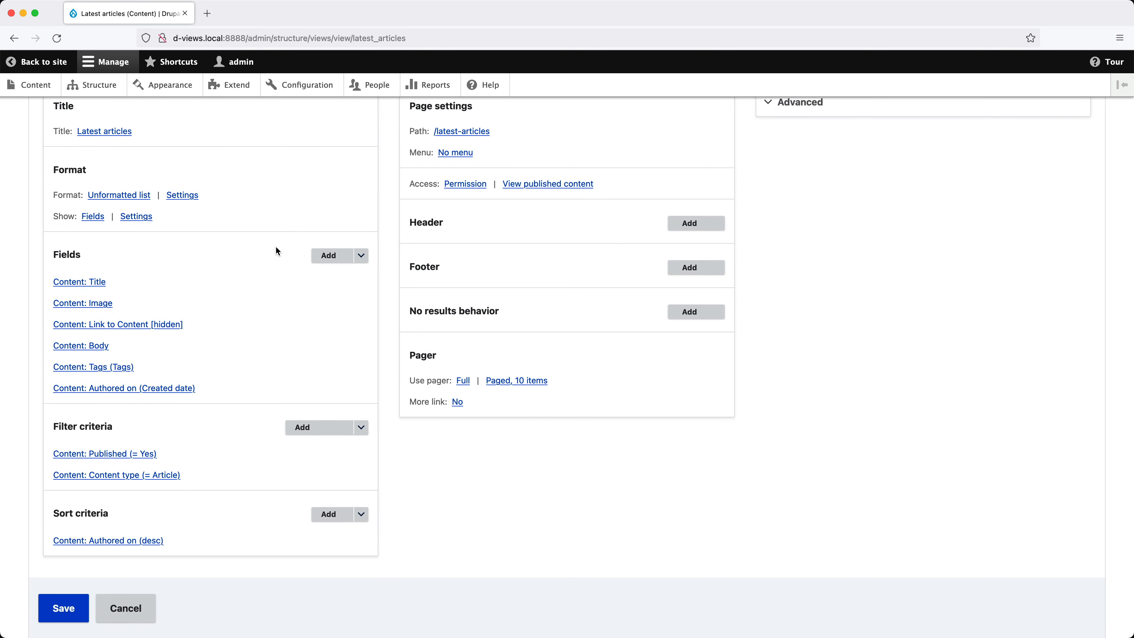
left_click(329, 255)
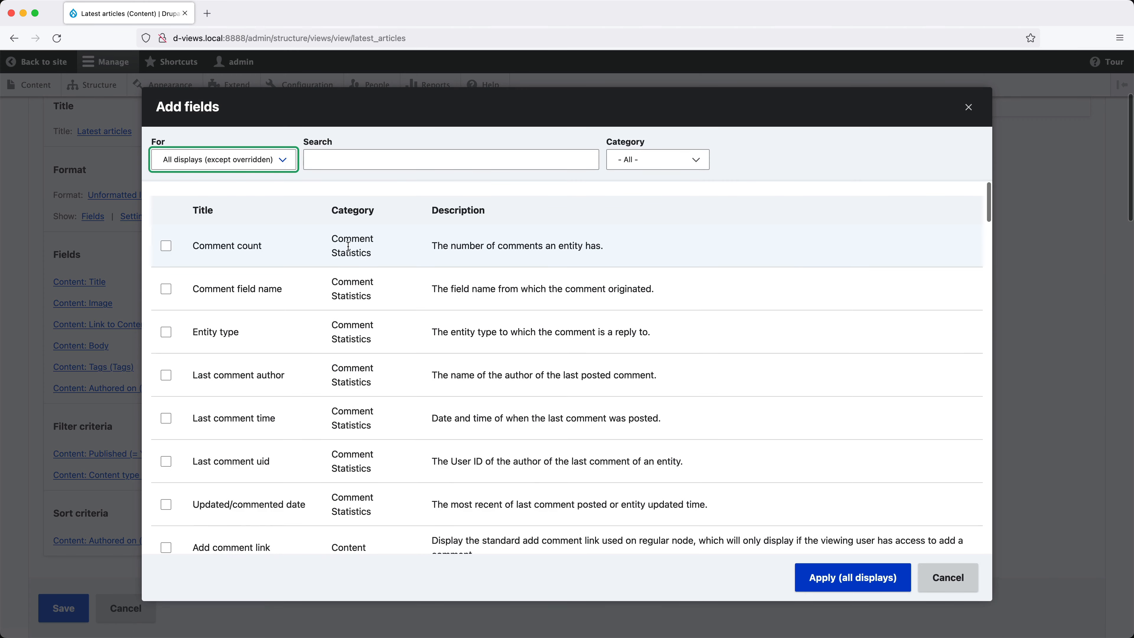
left_click(341, 166)
type("promoted")
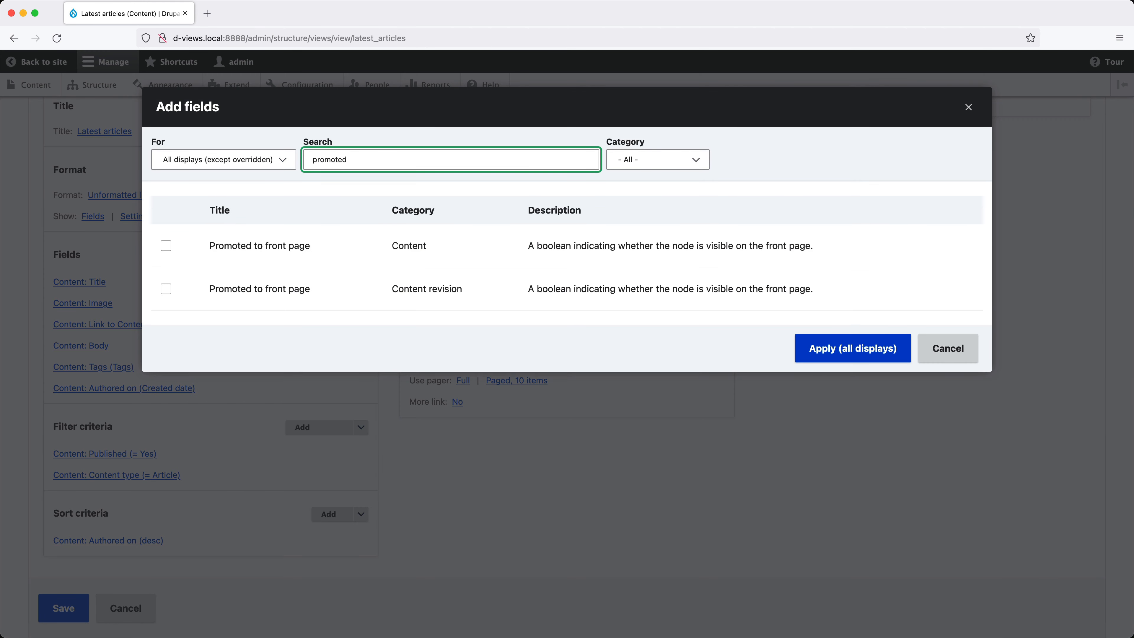
left_click(165, 246)
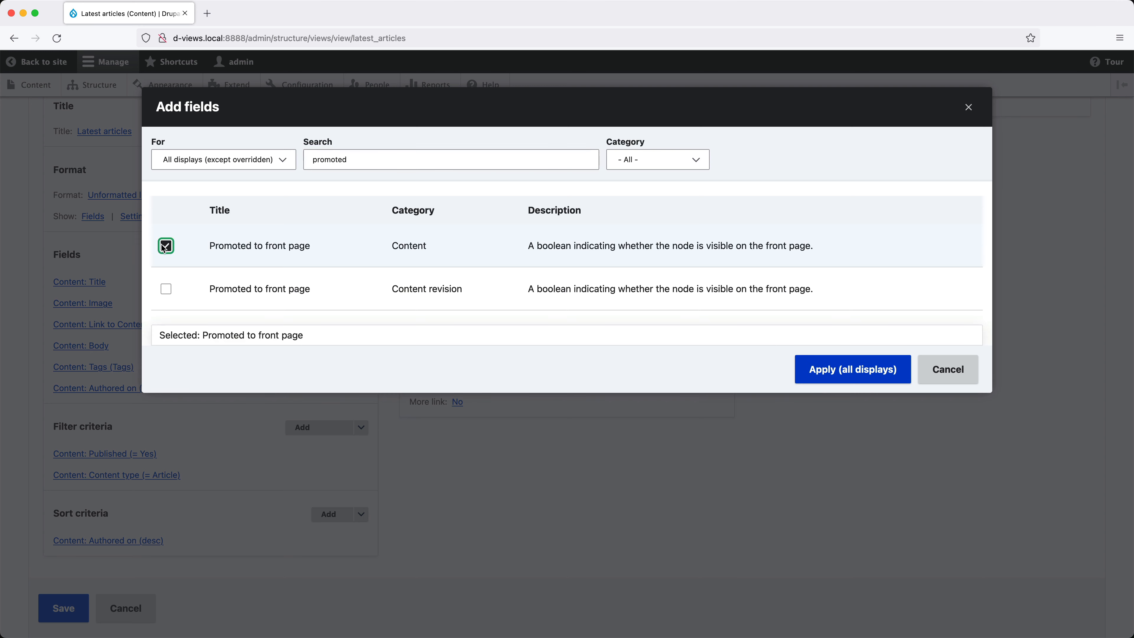
left_click(818, 370)
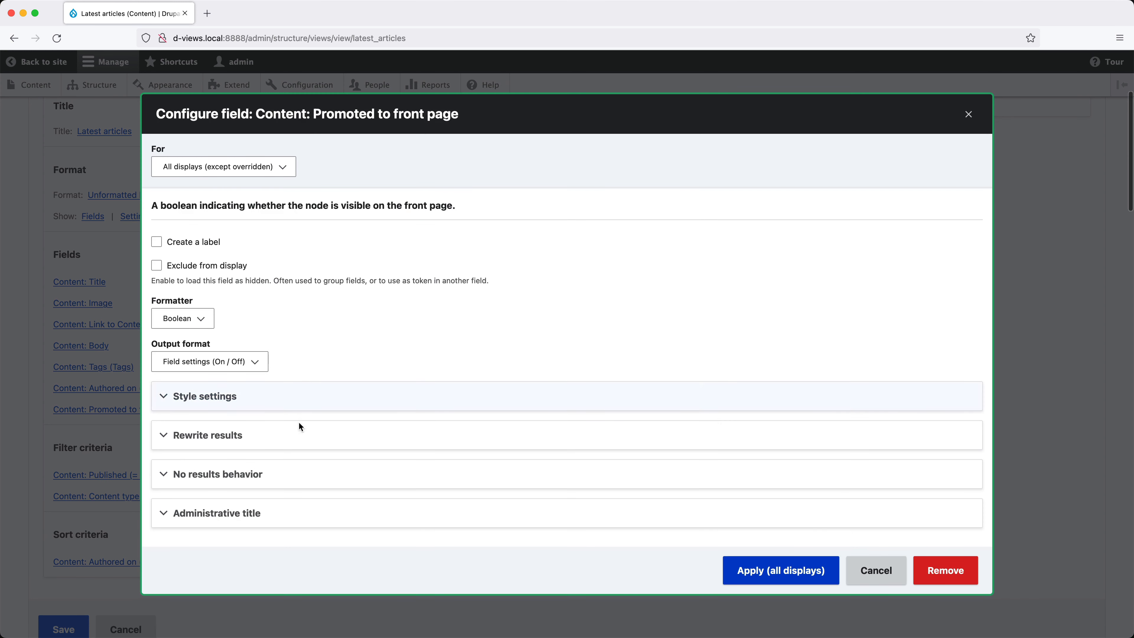
left_click(732, 568)
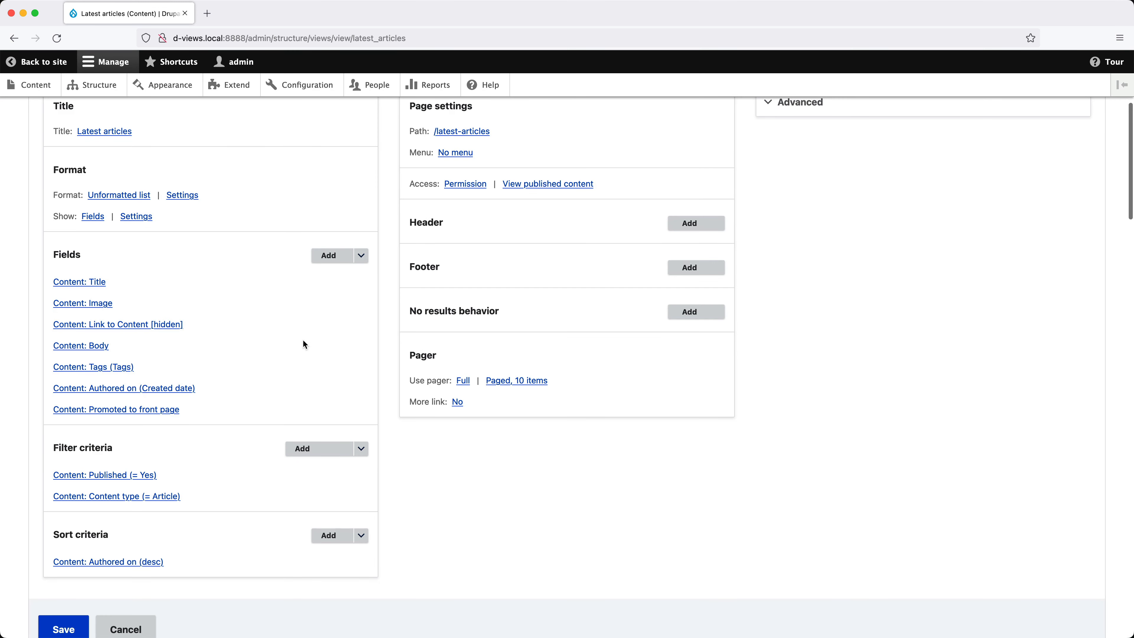
Check the new field's output in the preview, and move Promoted to front page directly above Body in the field order
scroll(302, 339, "down", 10)
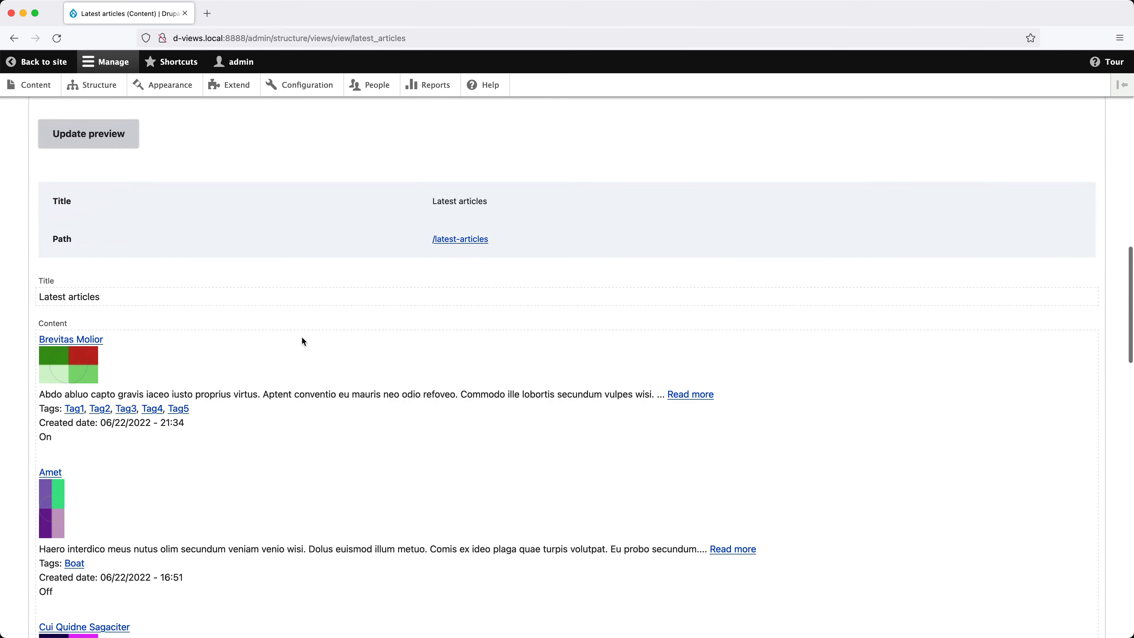
scroll(301, 341, "down", 1)
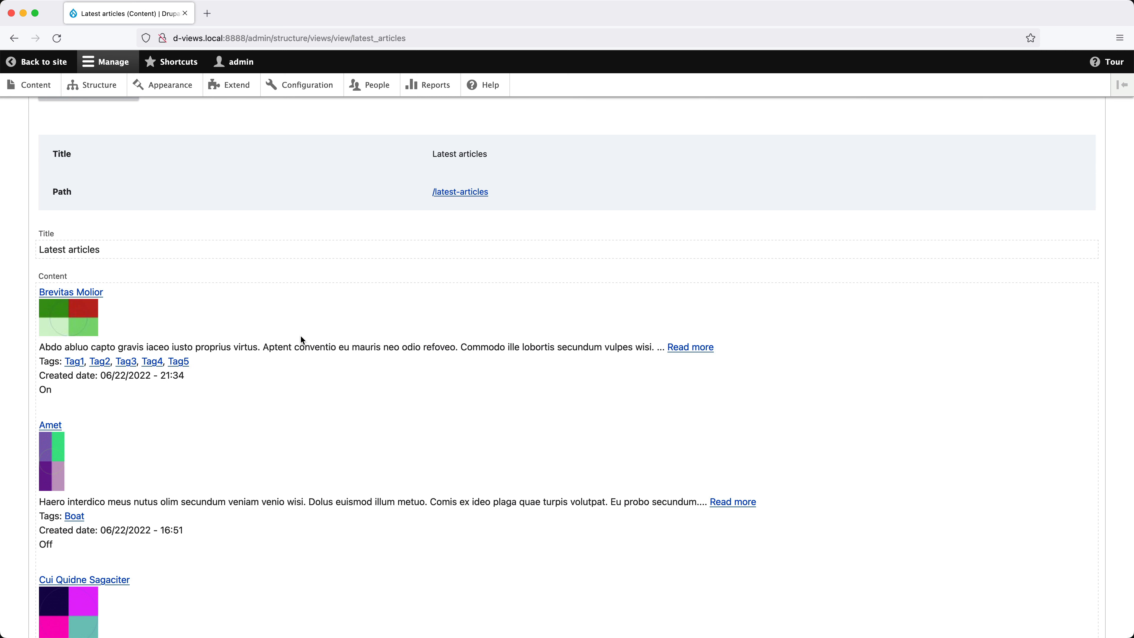
scroll(301, 335, "up", 15)
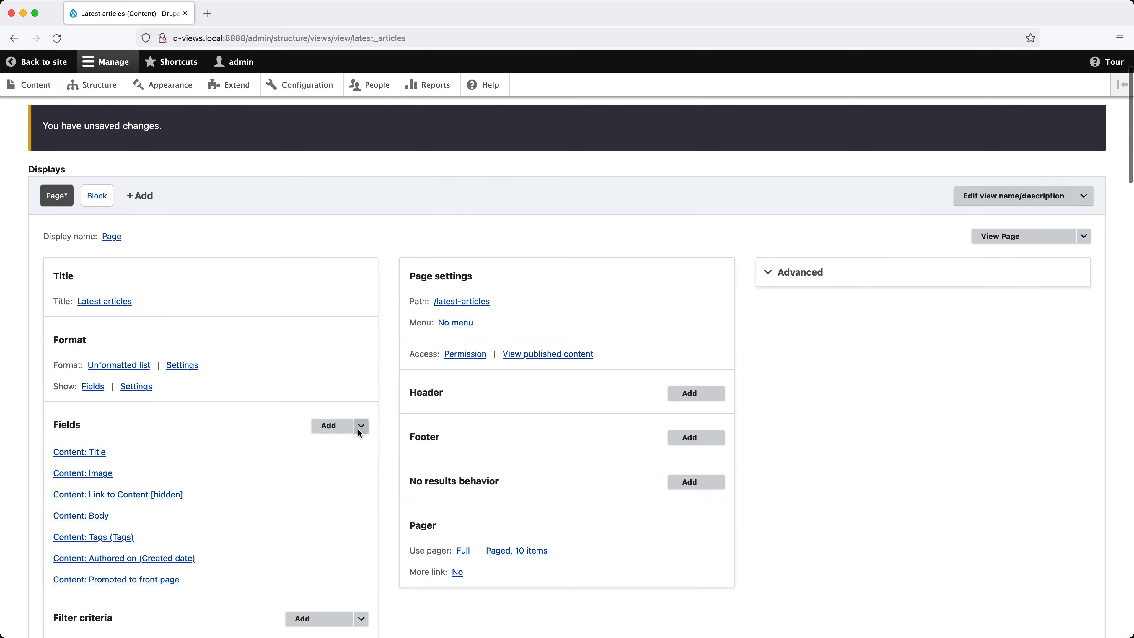
left_click(360, 427)
left_click(355, 442)
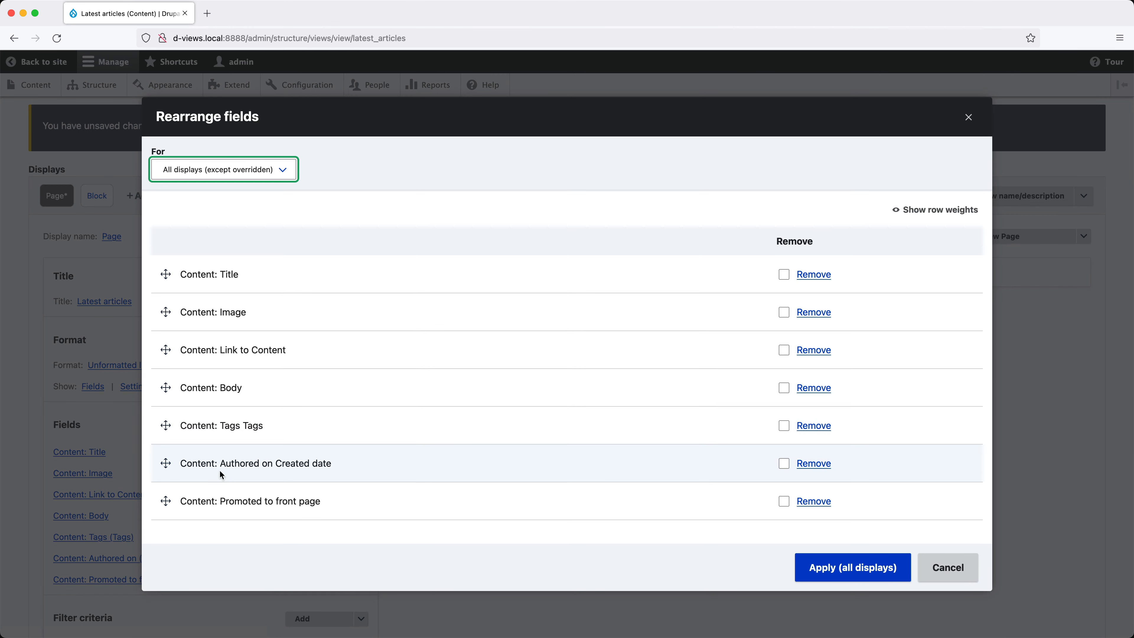
left_click(166, 501)
left_click_drag(165, 501, 166, 388)
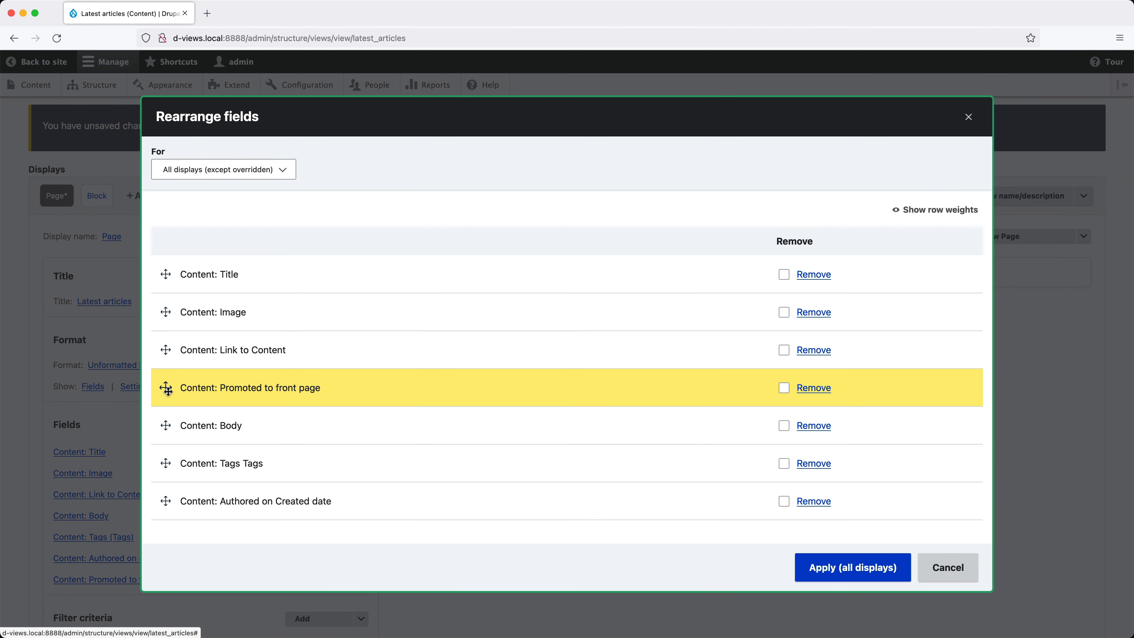
left_click(817, 568)
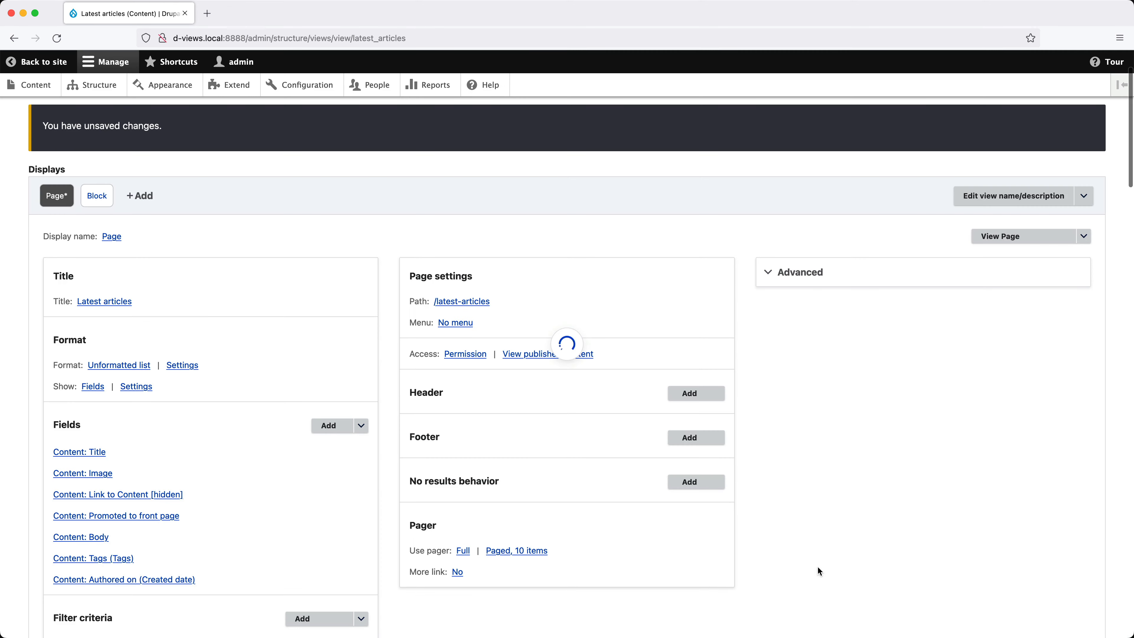
Open the Body field's Rewrite results settings and check the available replacement patterns for the promote token
left_click(91, 537)
left_click(259, 499)
scroll(260, 501, "down", 5)
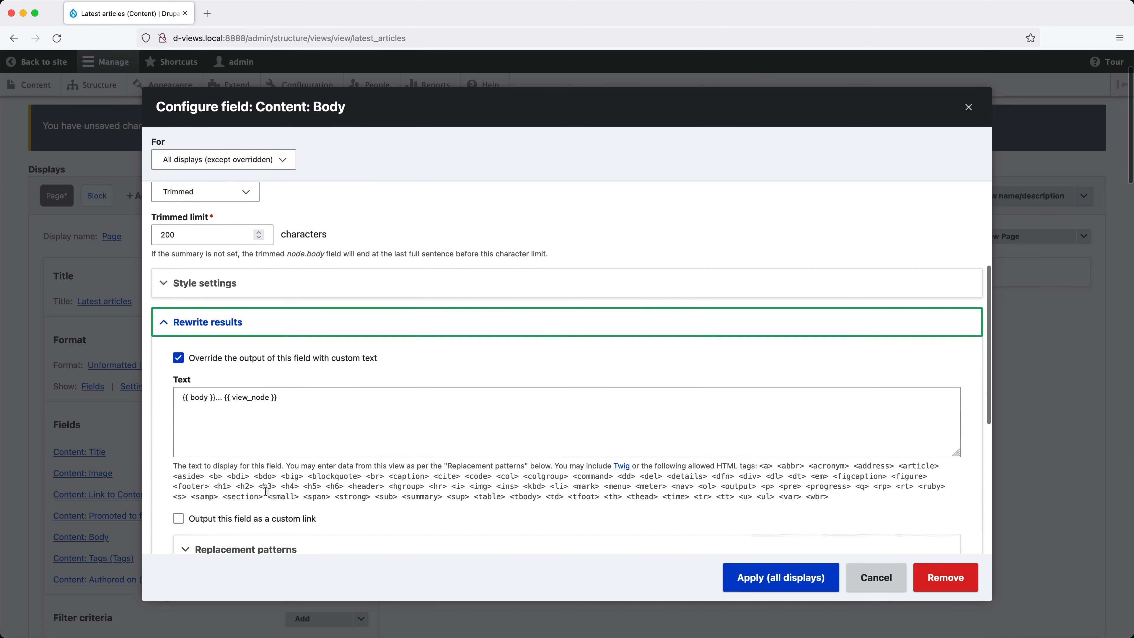
left_click(294, 395)
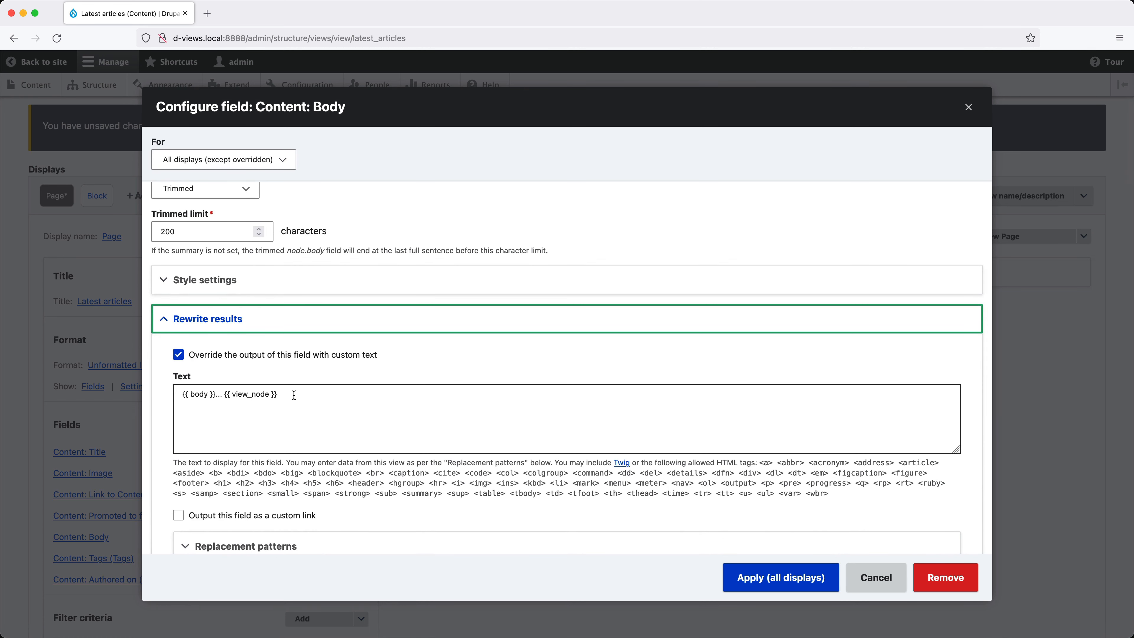
scroll(290, 420, "down", 3)
left_click(290, 425)
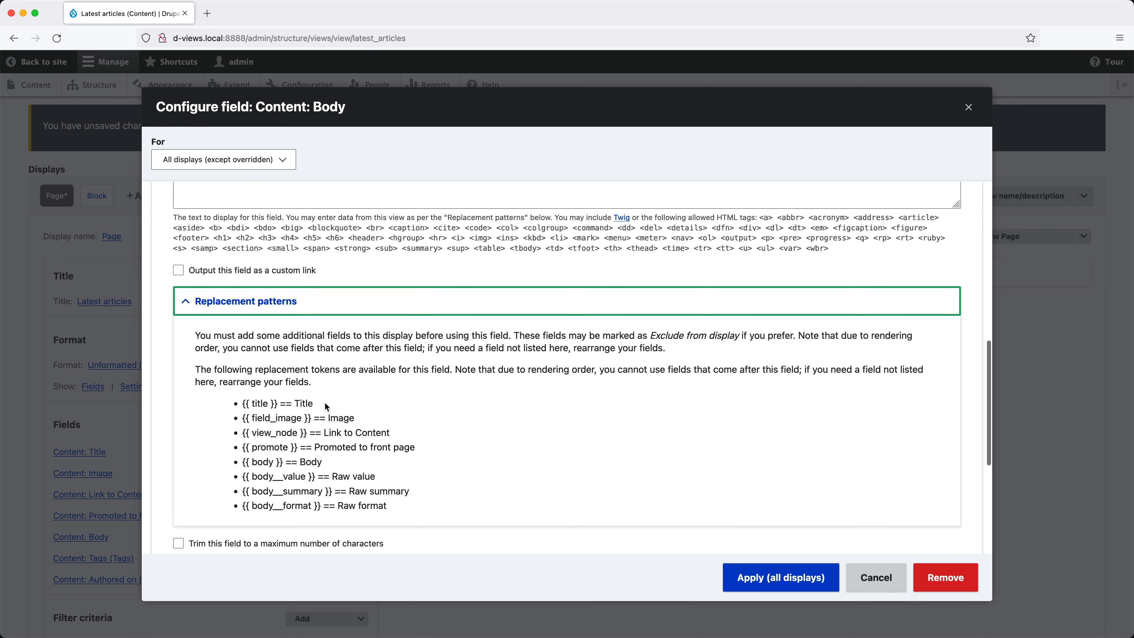
scroll(324, 402, "up", 5)
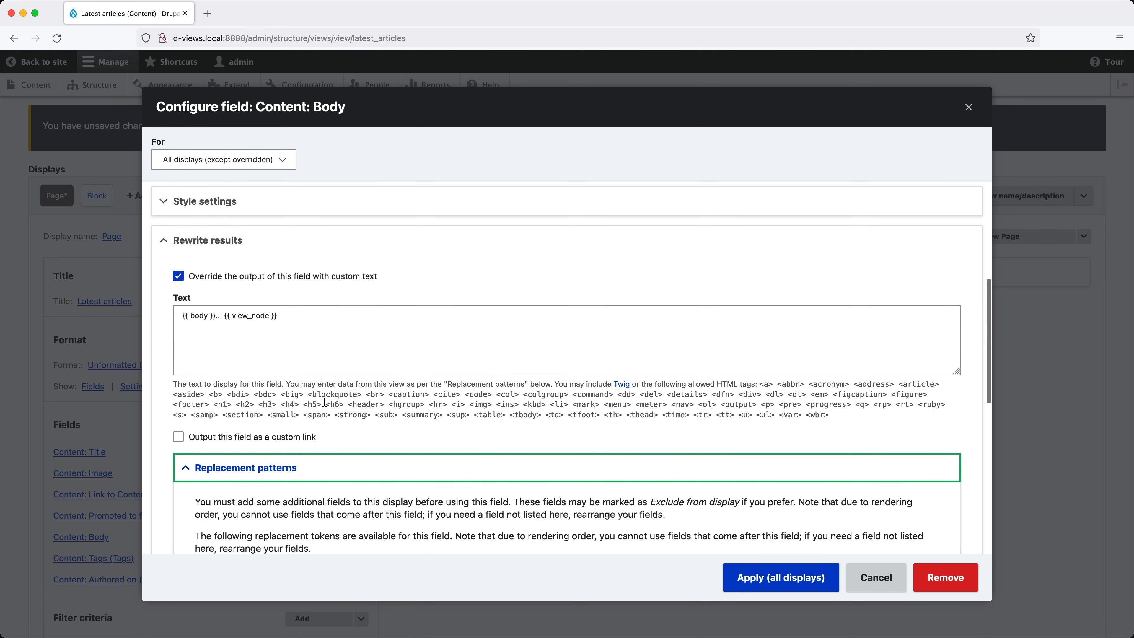
Insert the condition {% if promote == "On"%} on a new line above the body and view_node tokens in the custom text
left_click(326, 317)
key("super+Left")
key("Return")
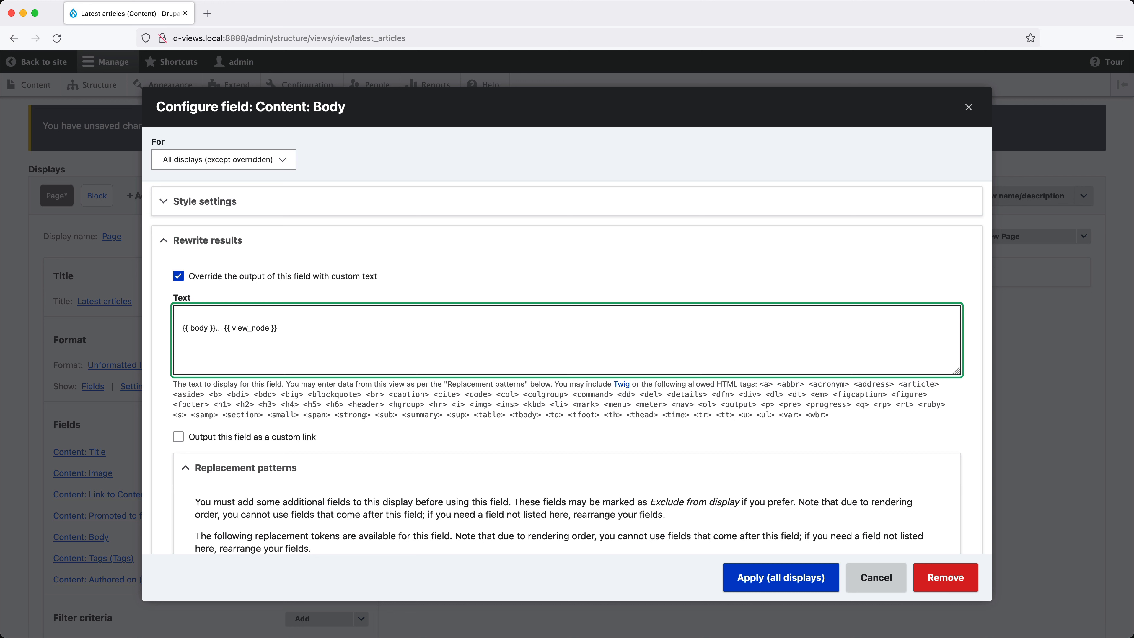
type("{}")
type("%%")
key("Left")
type("if ")
type("promote ")
type("== ")
type("\"\"")
key("Left")
type("On")
key("Return")
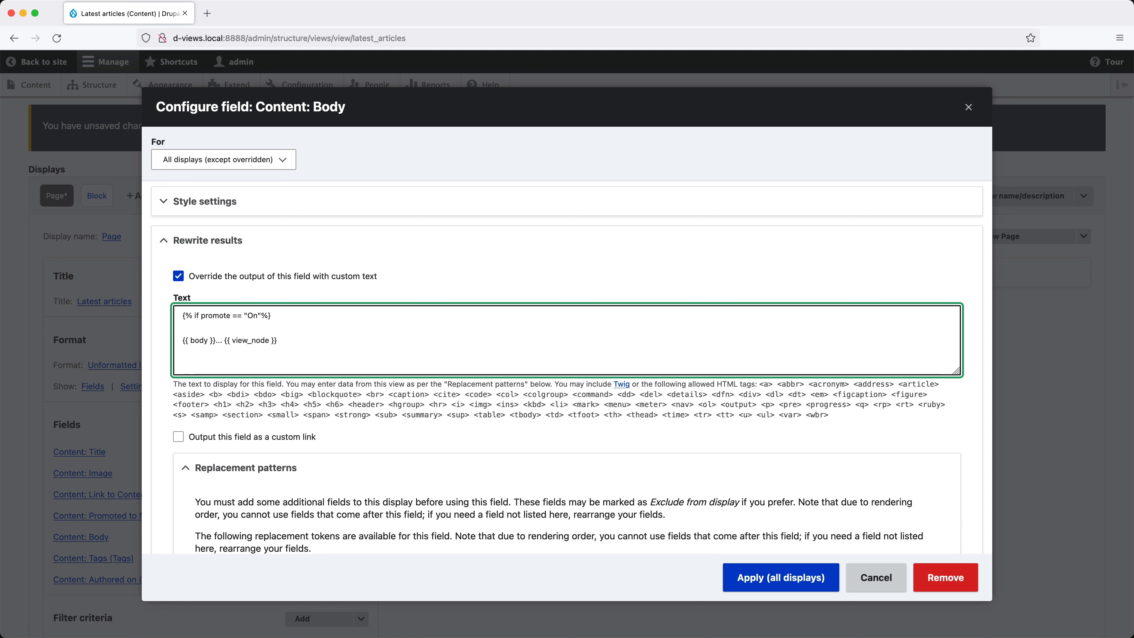
Close the condition with {% endif %} above the body token line, leaving an empty line between the two tags
type("{%%}endif")
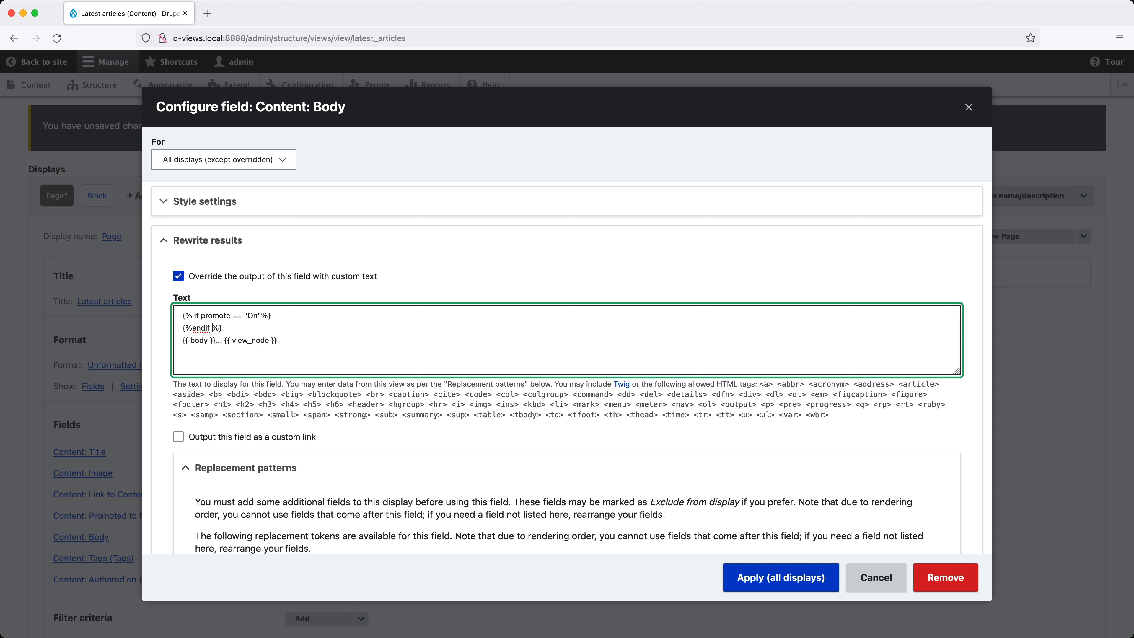
left_click(193, 328)
key("Return")
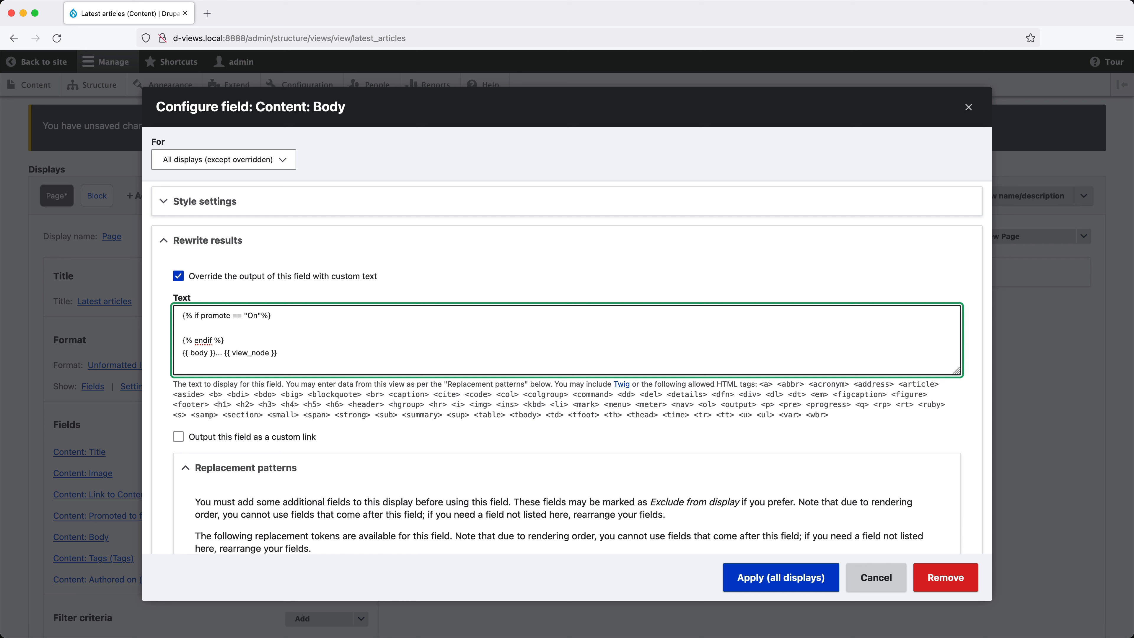
Insert <strong>Promoted</strong><br /> inside the condition, preserve the <strong> and <br> tags alongside <a> when stripping HTML, and apply to all displays
type("<strong>Promoted</strong><br />")
scroll(325, 316, "down", 10)
left_click(290, 373)
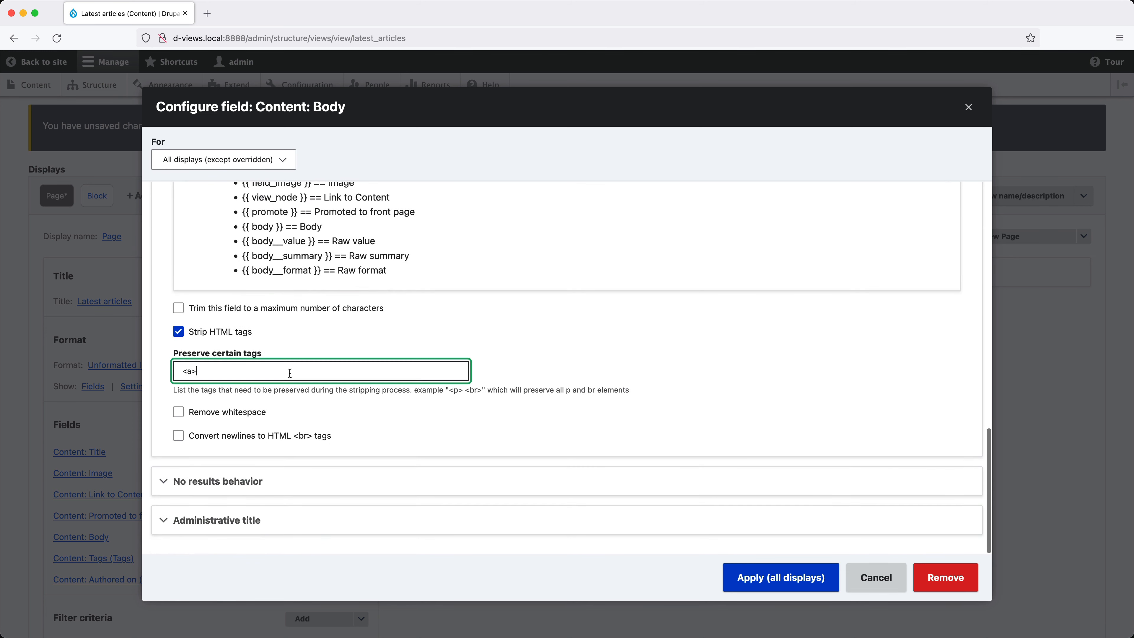
type("<strong")
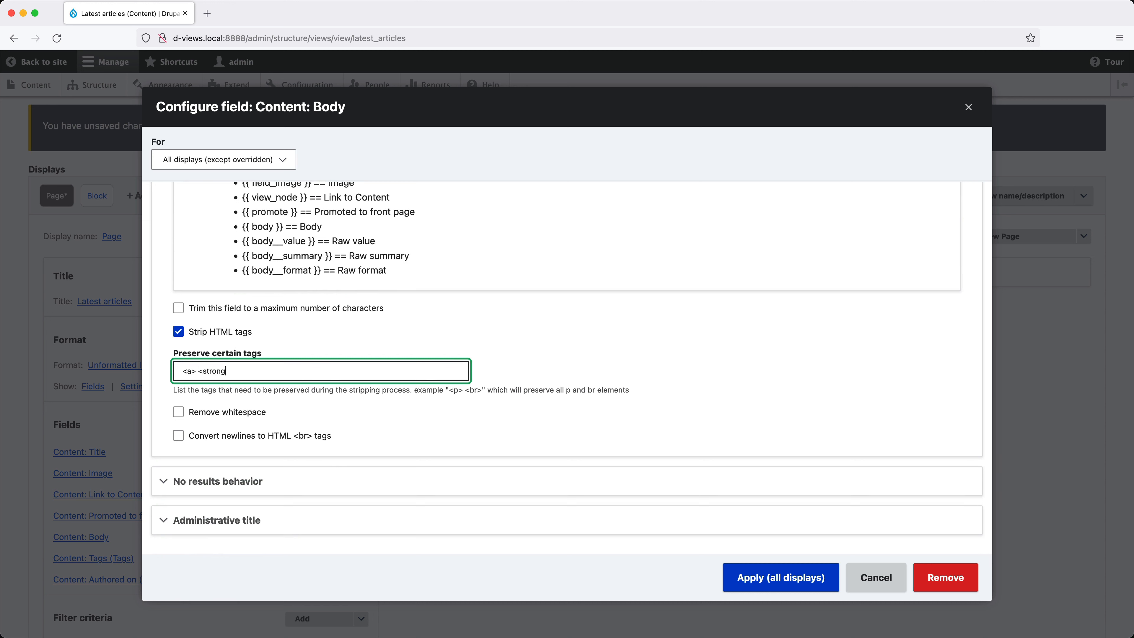
type("> <b")
type("r>")
left_click(759, 577)
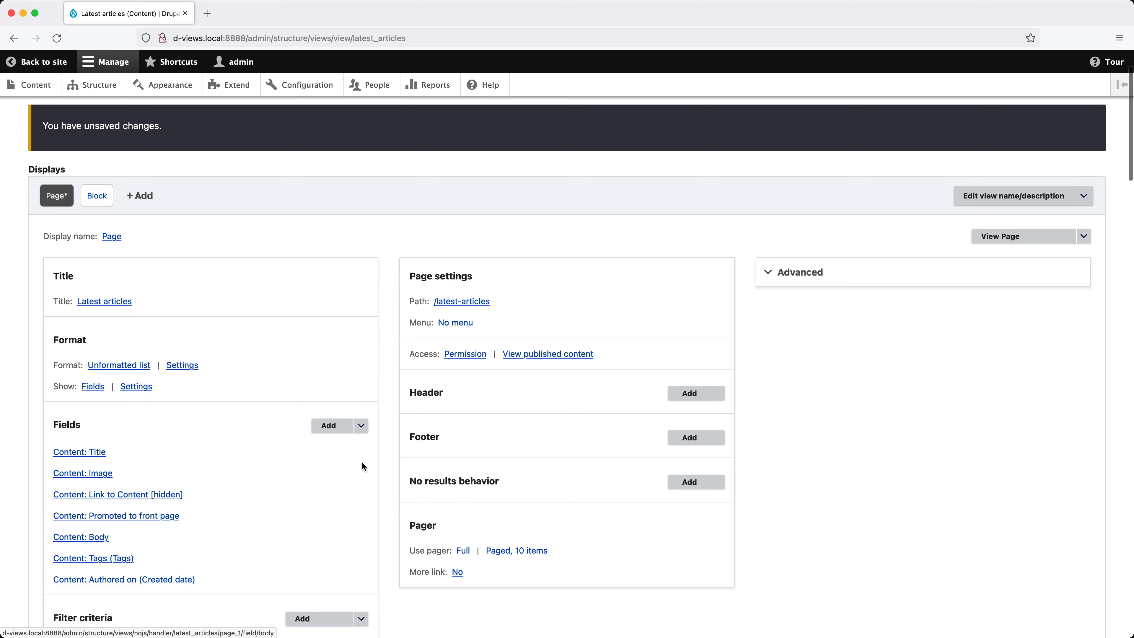
Check the Promoted label in the preview, and copy the {% endif %} line from the Body field's rewrite text
scroll(362, 462, "down", 15)
scroll(366, 460, "down", 4)
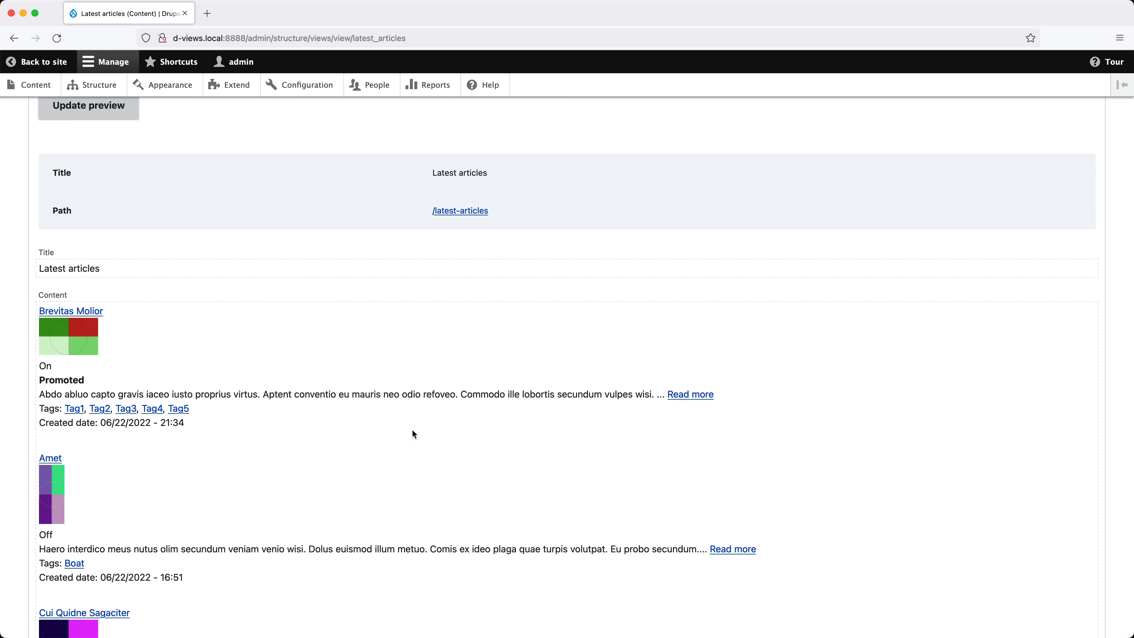
scroll(412, 429, "up", 15)
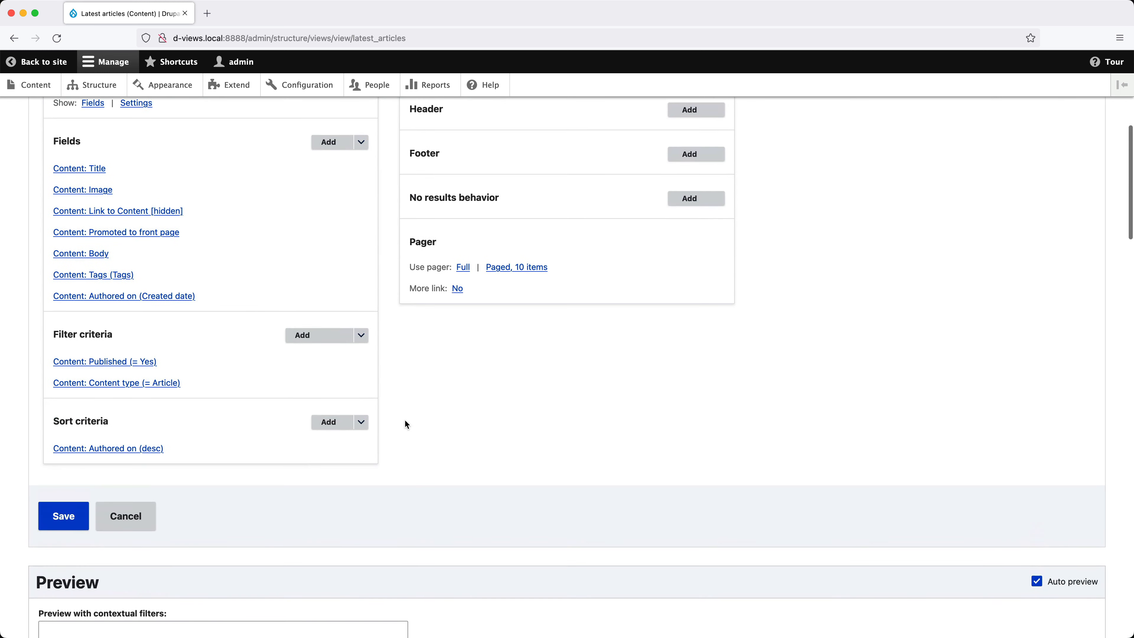
left_click(87, 253)
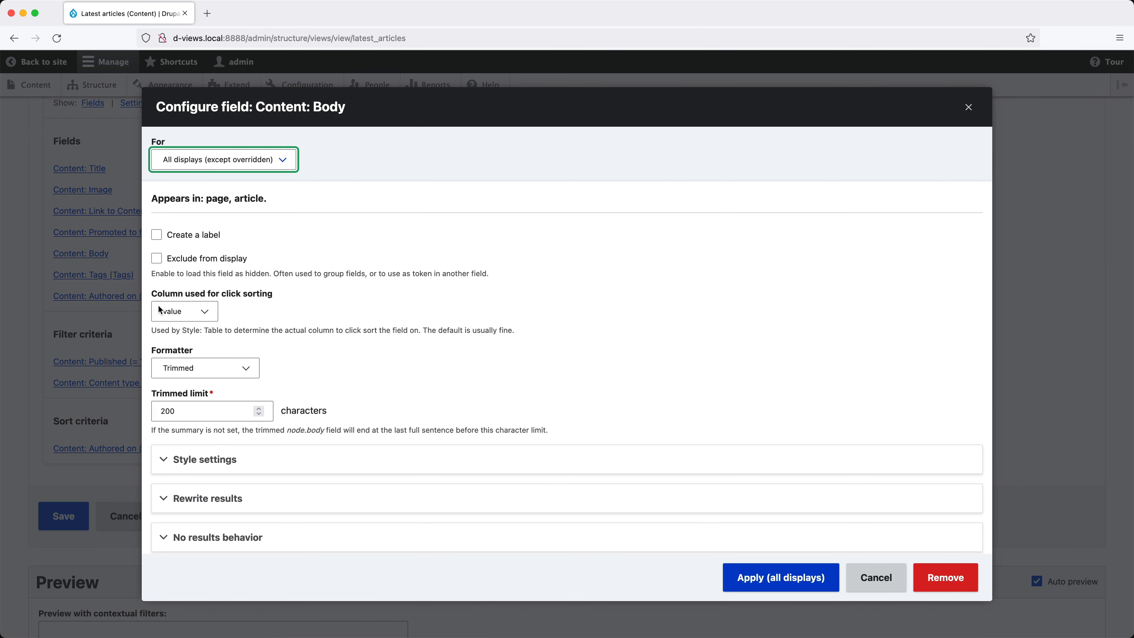
left_click(243, 497)
scroll(311, 436, "down", 4)
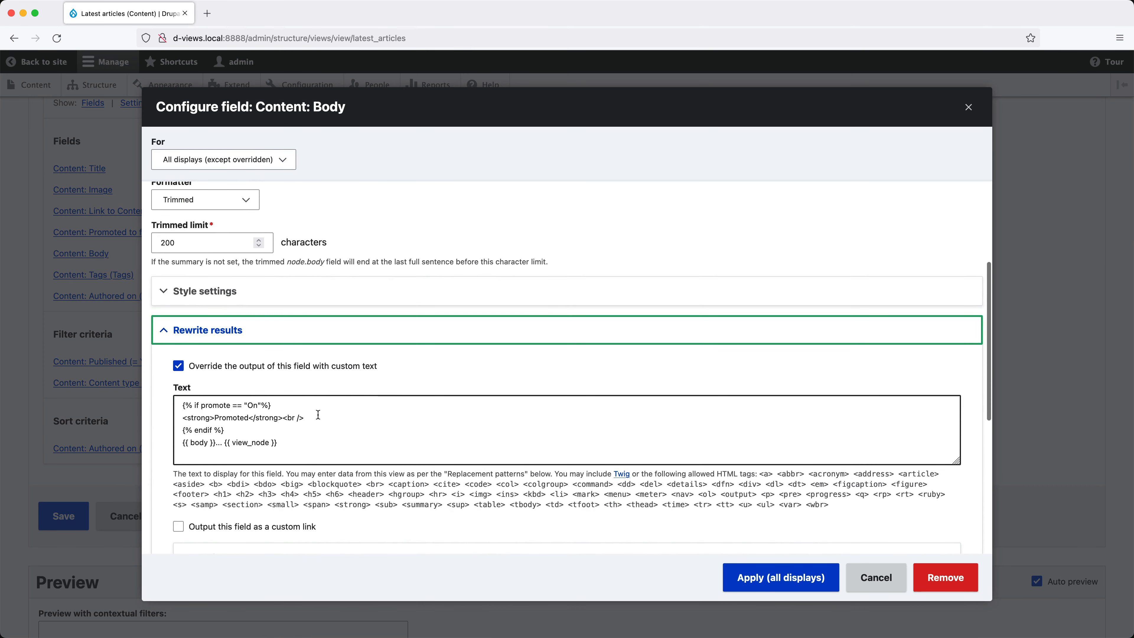
left_click(312, 426)
triple_click(312, 426)
key("super+c")
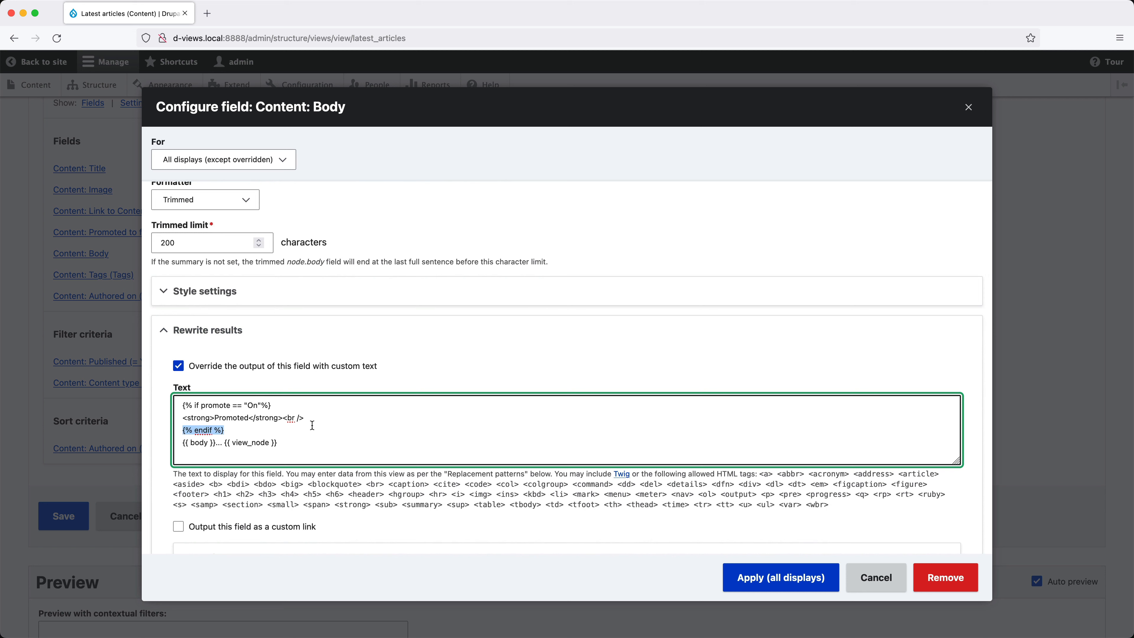
Paste the copied tag on a new line above {% endif %} and change it to {% else %}
key("Left")
key("Return")
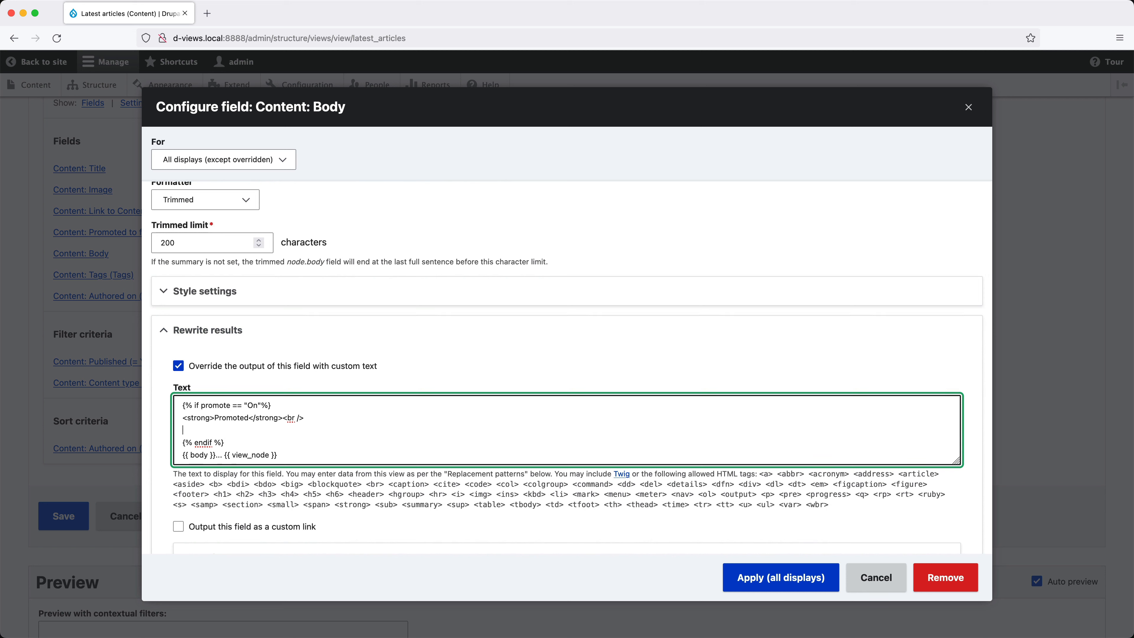
key("super+v")
key("Left")
key("Left")
key("Left")
key("BackSpace")
key("BackSpace")
key("BackSpace")
key("BackSpace")
key("BackSpace")
type("else")
Duplicate the <strong>Promoted</strong><br /> line between {% else %} and {% endif %}
key("Up")
key("super+Left")
key("shift+super+Right")
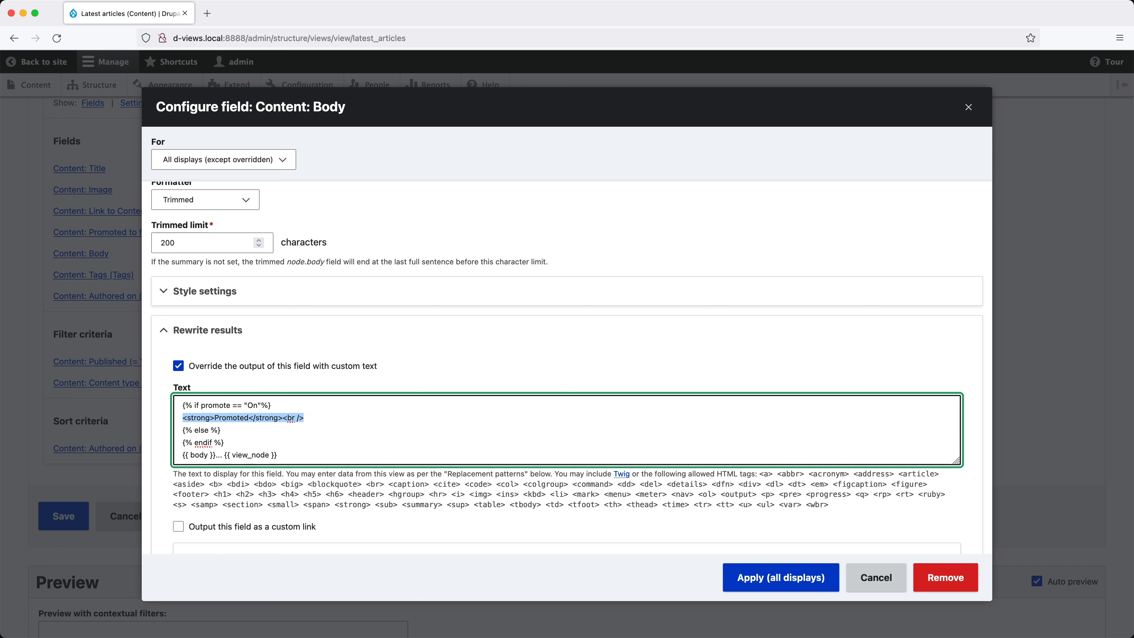
key("super+c")
key("Down")
key("super+Right")
key("Return")
key("super+v")
Change the label in the else branch to NOT Promoted, apply to all displays, and check the labels in the preview
key("super+Left")
key("Right")
key("Right")
key("Right")
key("Right")
key("Right")
key("Right")
key("Right")
key("Right")
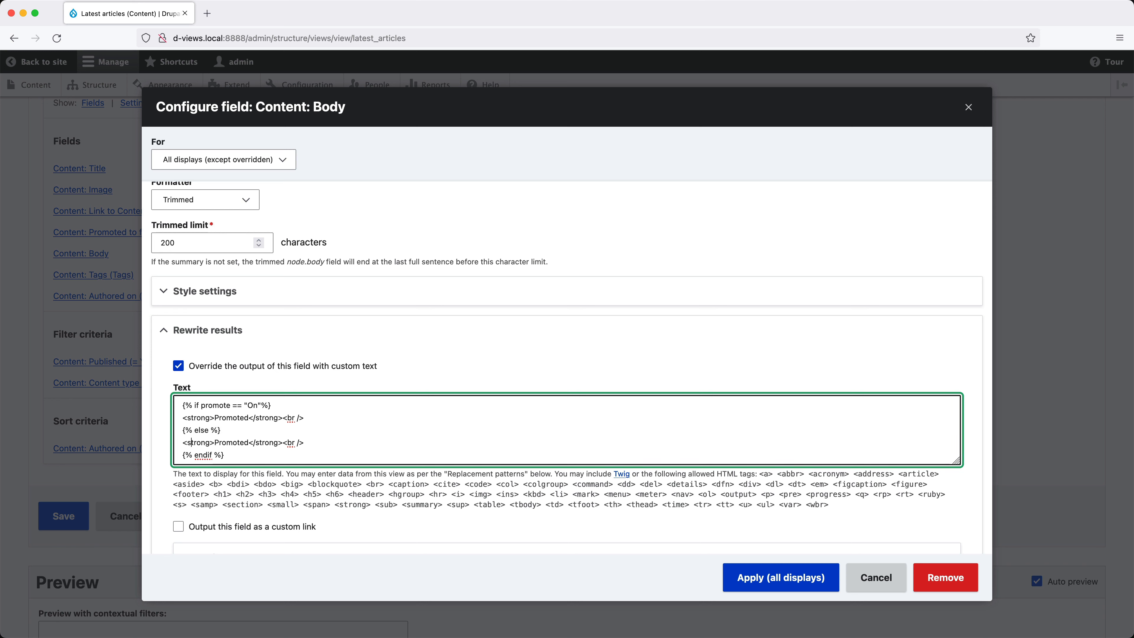
key("BackSpace")
type("NOT")
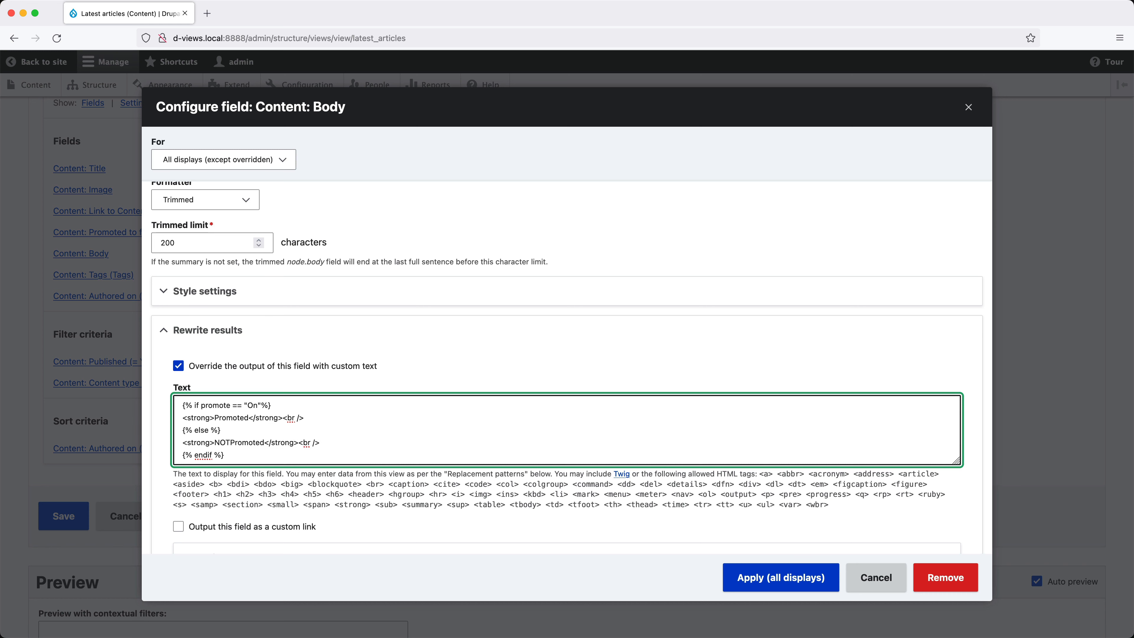
left_click(741, 579)
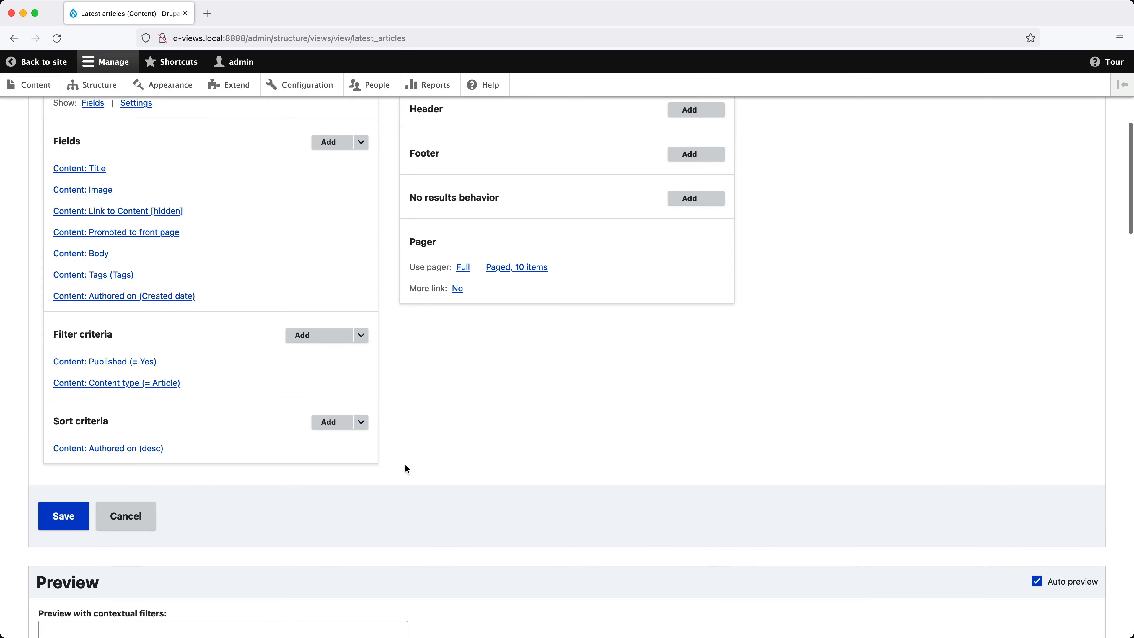
scroll(404, 463, "down", 15)
scroll(404, 463, "down", 2)
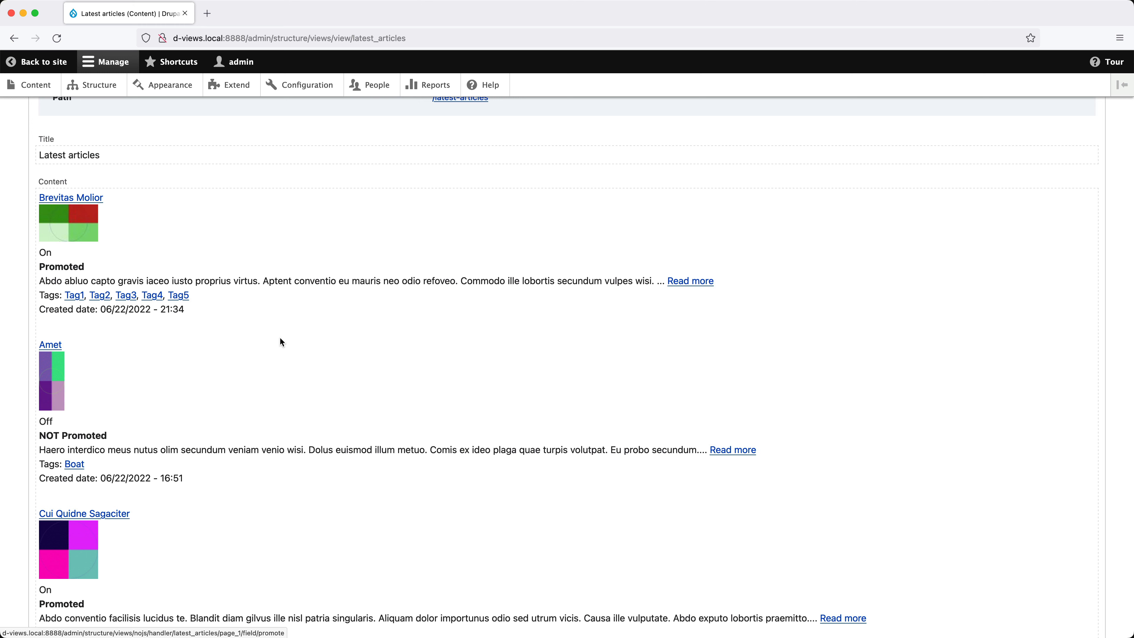
Override the Promoted to front page field's output with <u>{{ promote }}</u> for all displays and check the preview
scroll(279, 337, "up", 15)
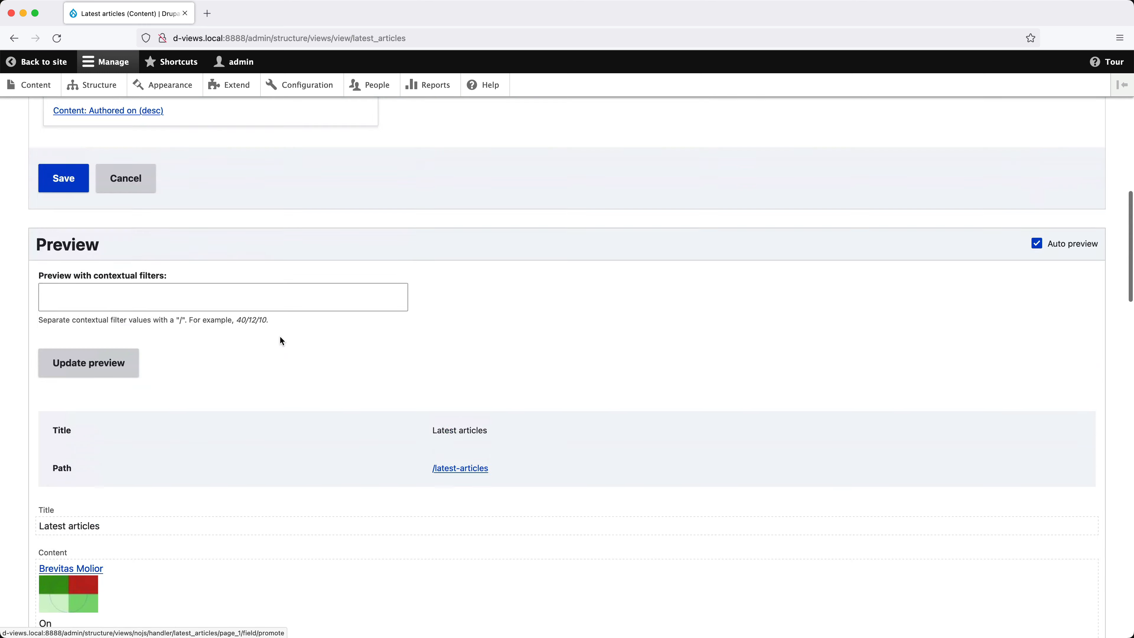
left_click(143, 289)
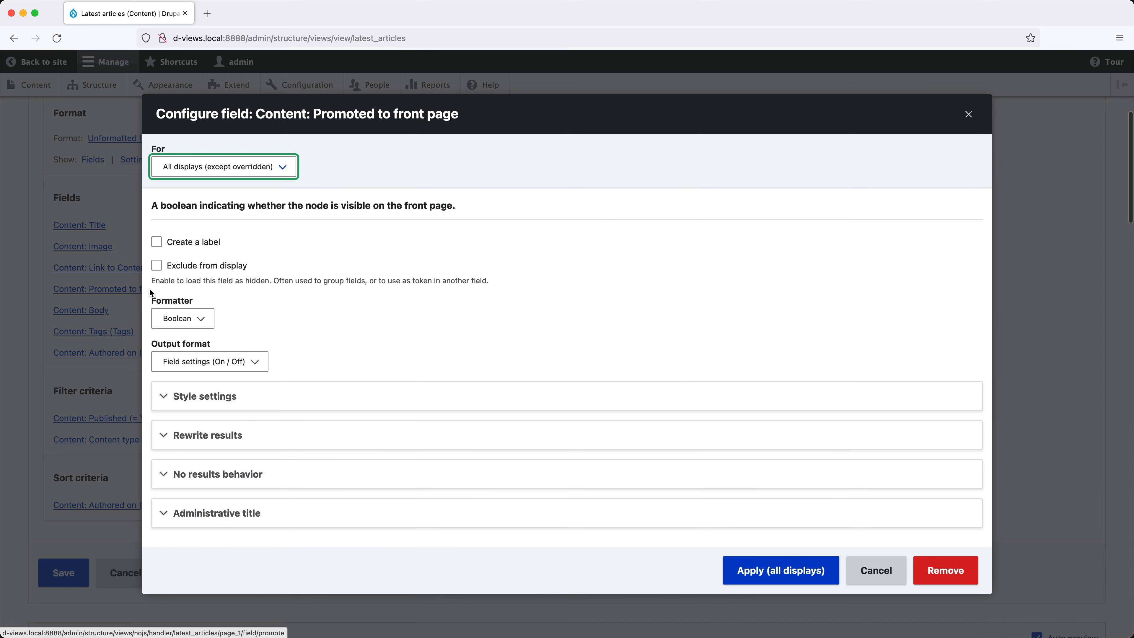
left_click(249, 436)
scroll(269, 350, "down", 5)
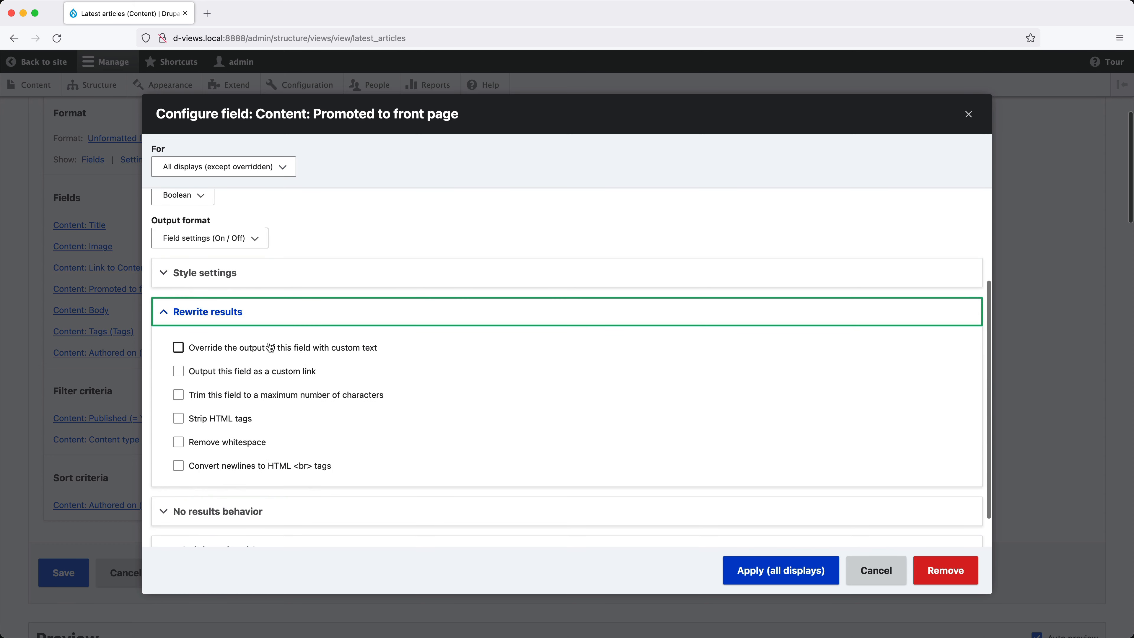
left_click(271, 348)
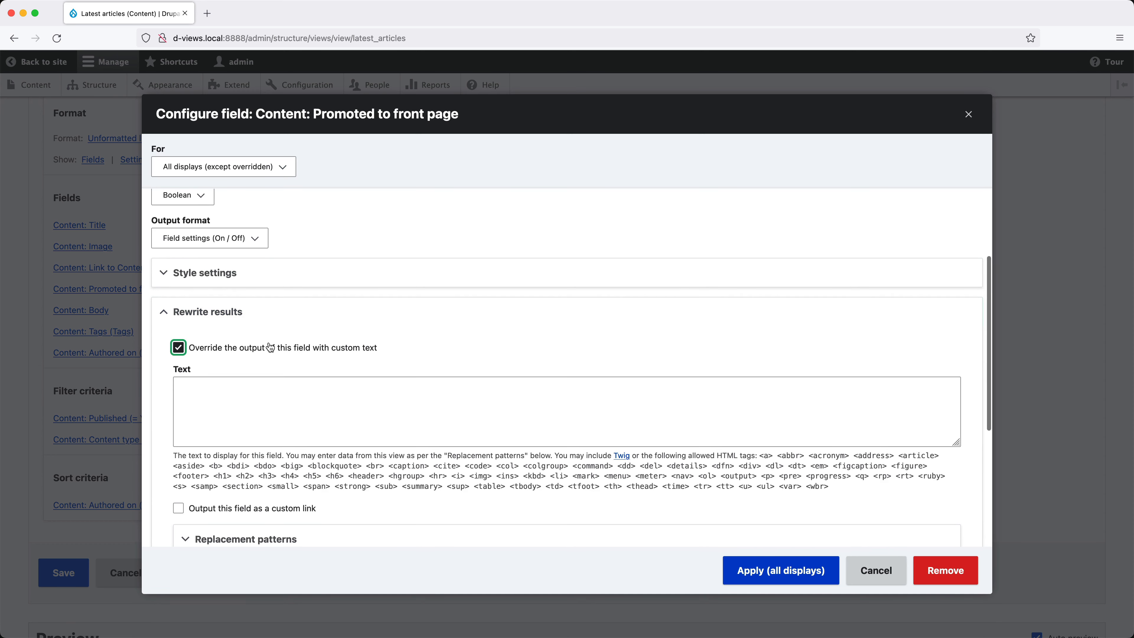
left_click(274, 401)
key("super+v")
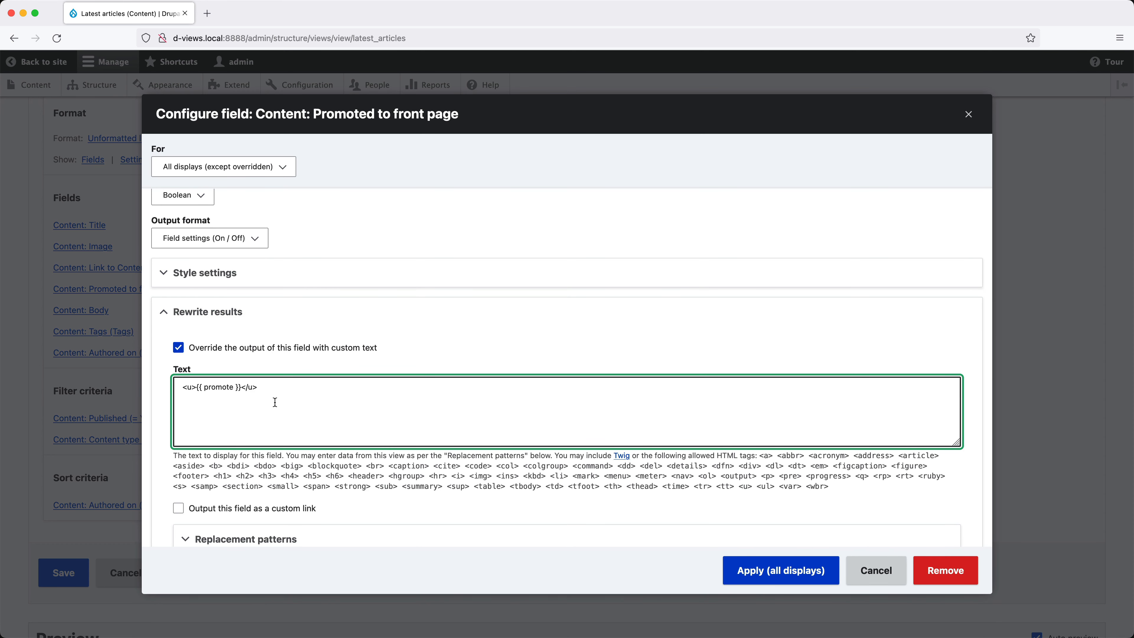
left_click(768, 575)
scroll(227, 367, "down", 15)
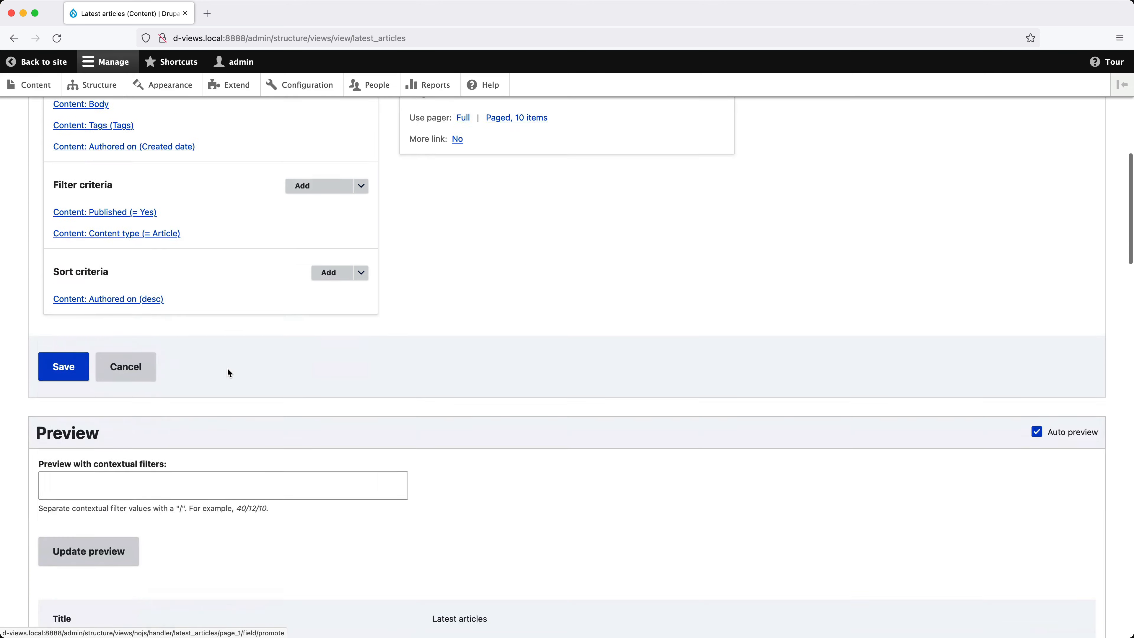
scroll(268, 347, "down", 1)
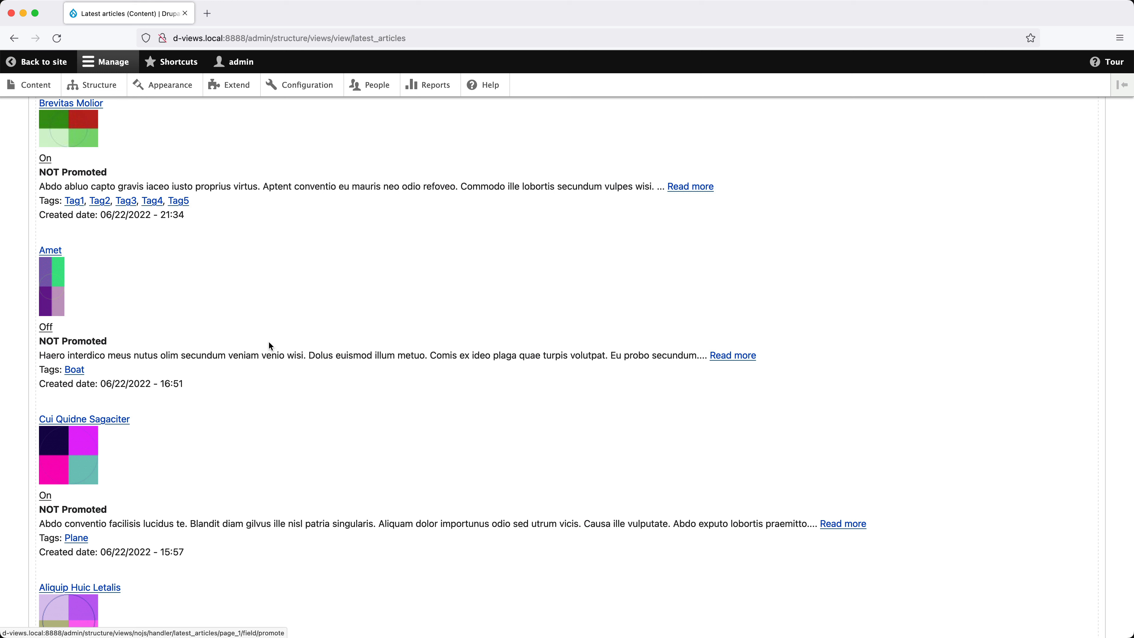
Inspect the first article's underlined On value, copy the <u> element's outer HTML, and close the developer tools
right_click(43, 157)
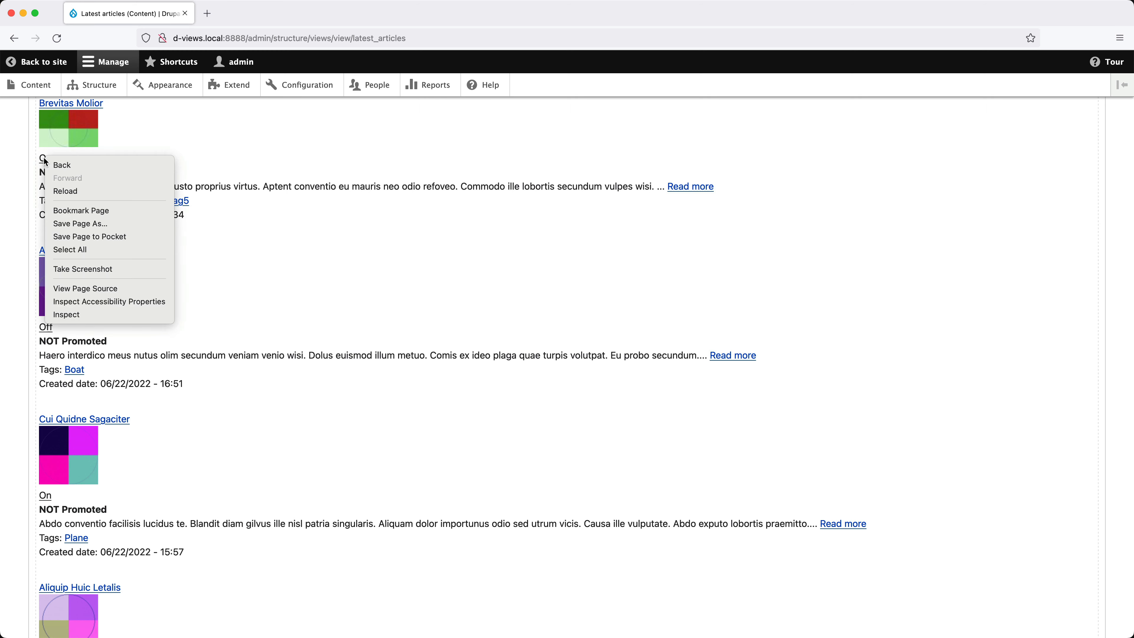
left_click(91, 318)
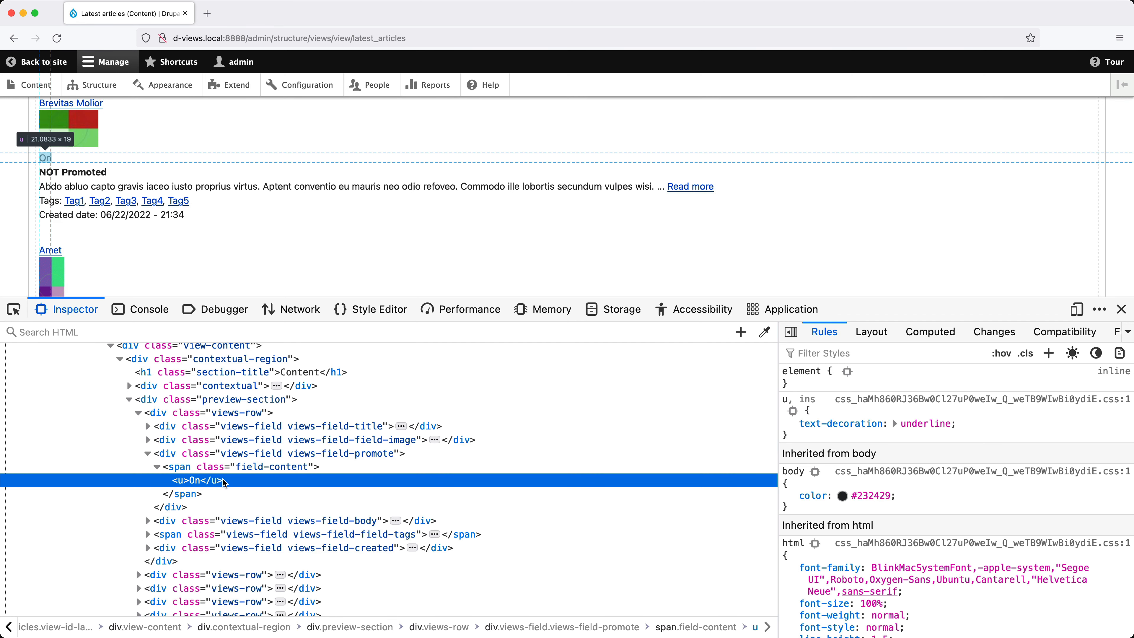
right_click(227, 482)
mouse_move(311, 583)
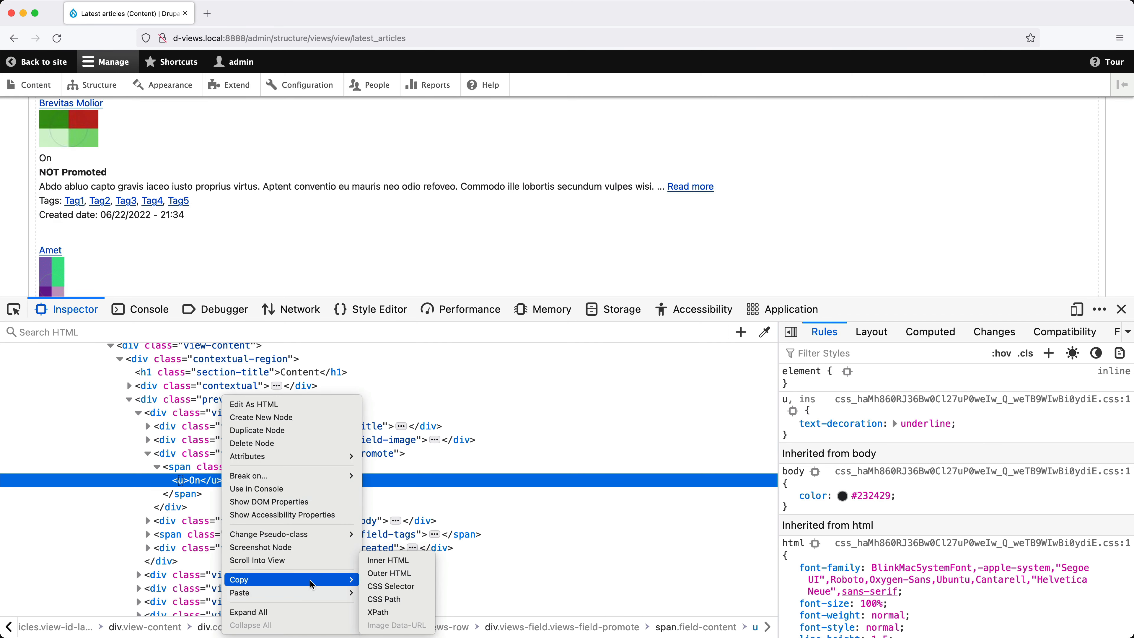
left_click(375, 574)
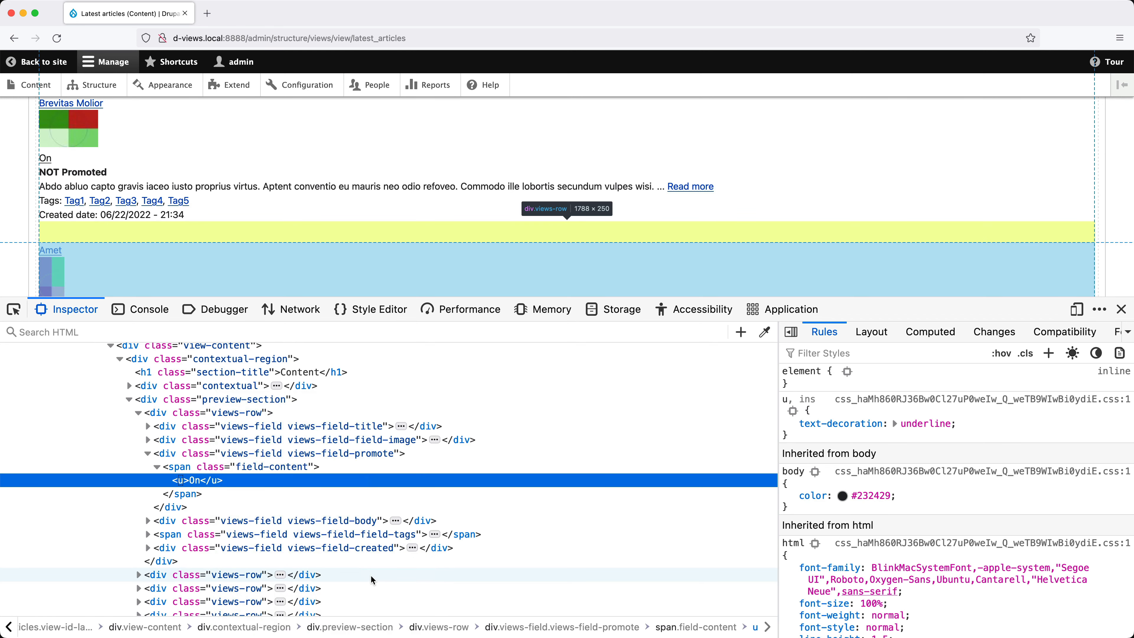
key("super+alt+i")
Replace On in the Body field's if condition with the copied <u>On</u> markup, apply to all displays, and check the preview
scroll(205, 293, "up", 10)
scroll(203, 293, "up", 4)
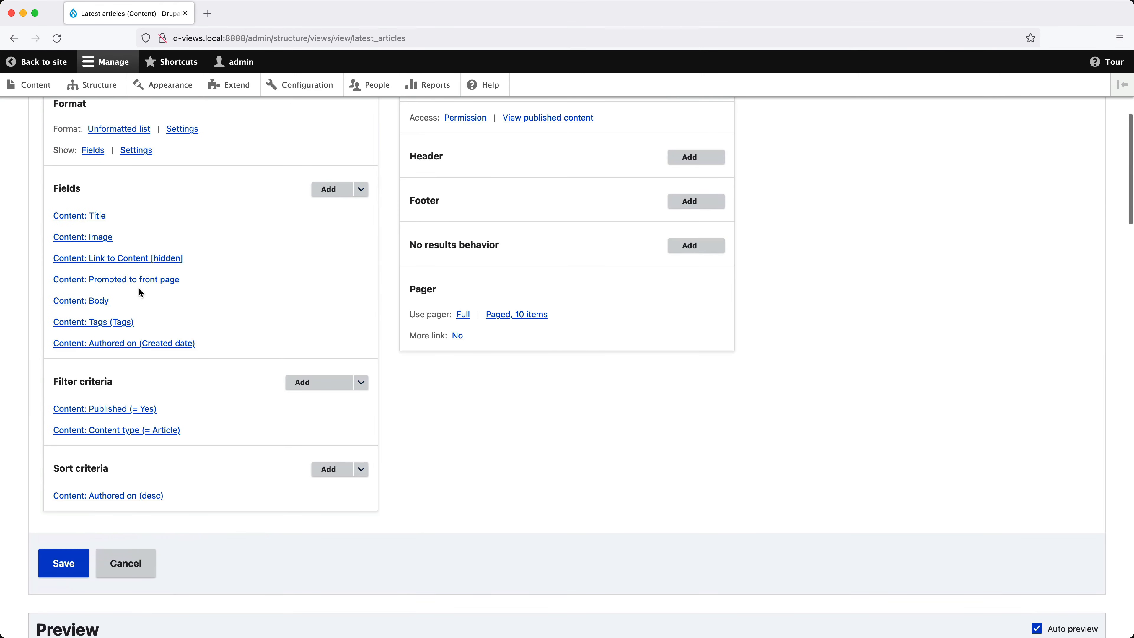
left_click(81, 300)
left_click(261, 506)
scroll(273, 380, "down", 5)
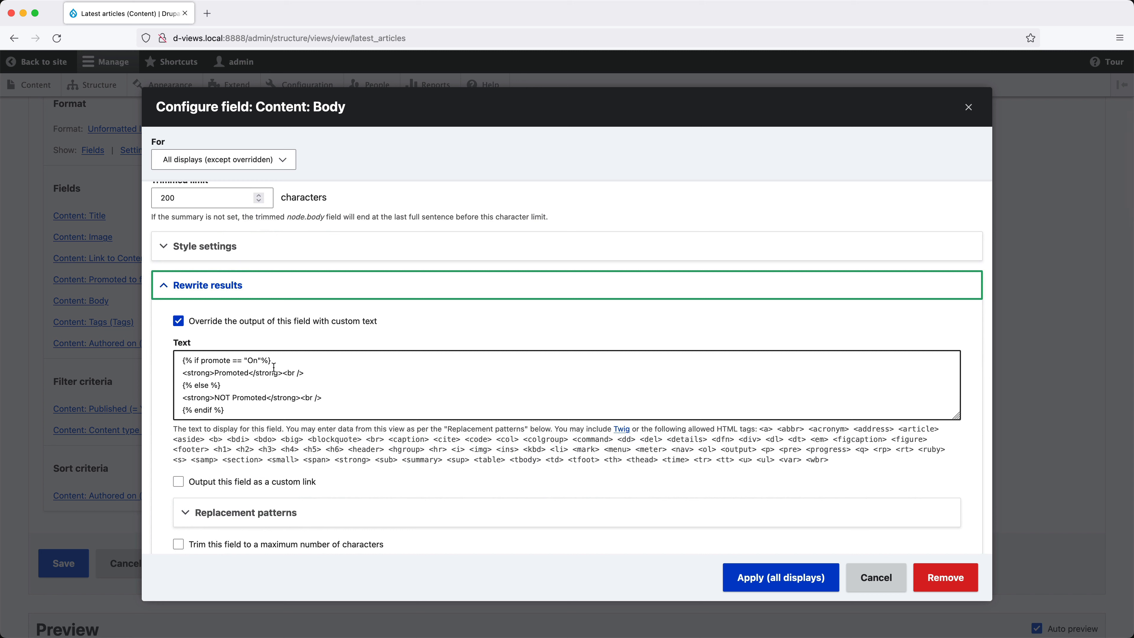
double_click(250, 360)
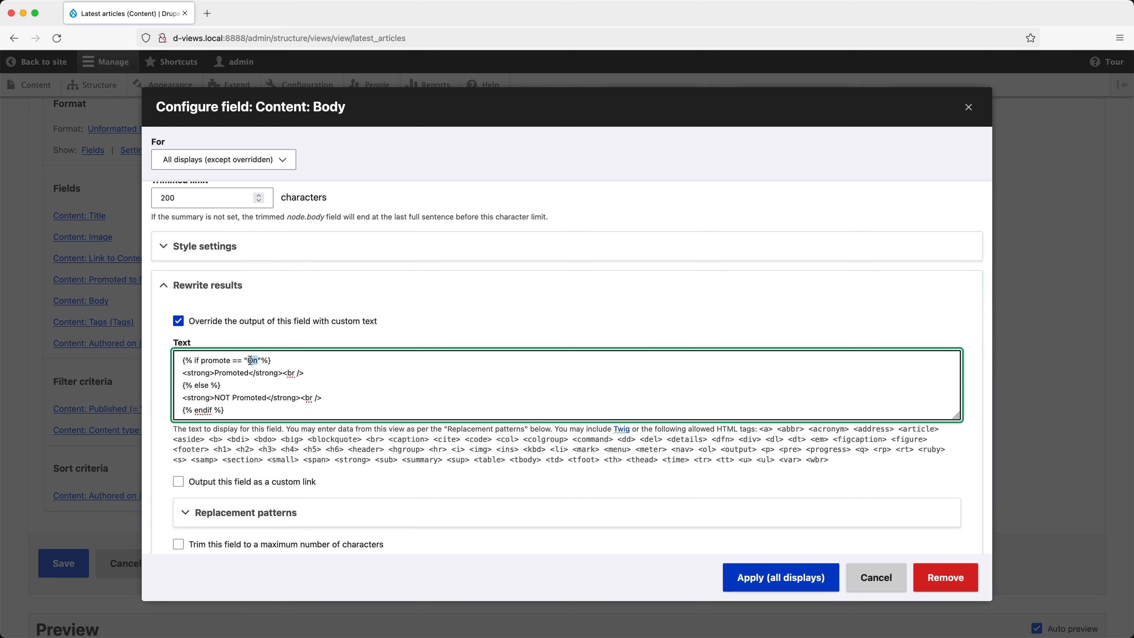
key("super+v")
left_click(750, 579)
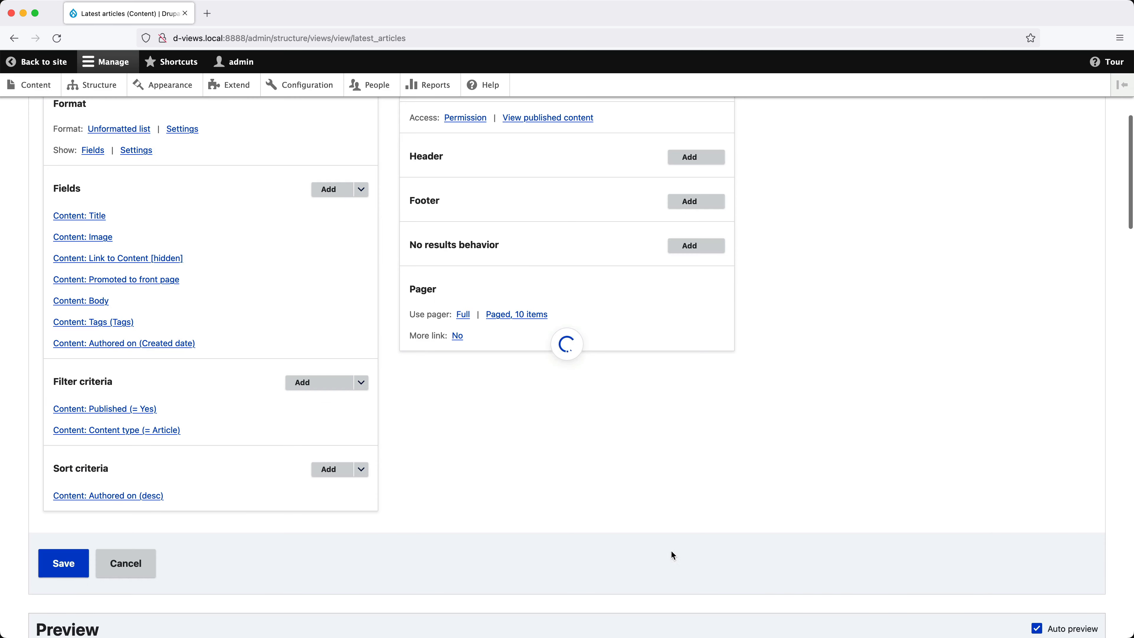
scroll(281, 386, "down", 8)
scroll(282, 392, "down", 10)
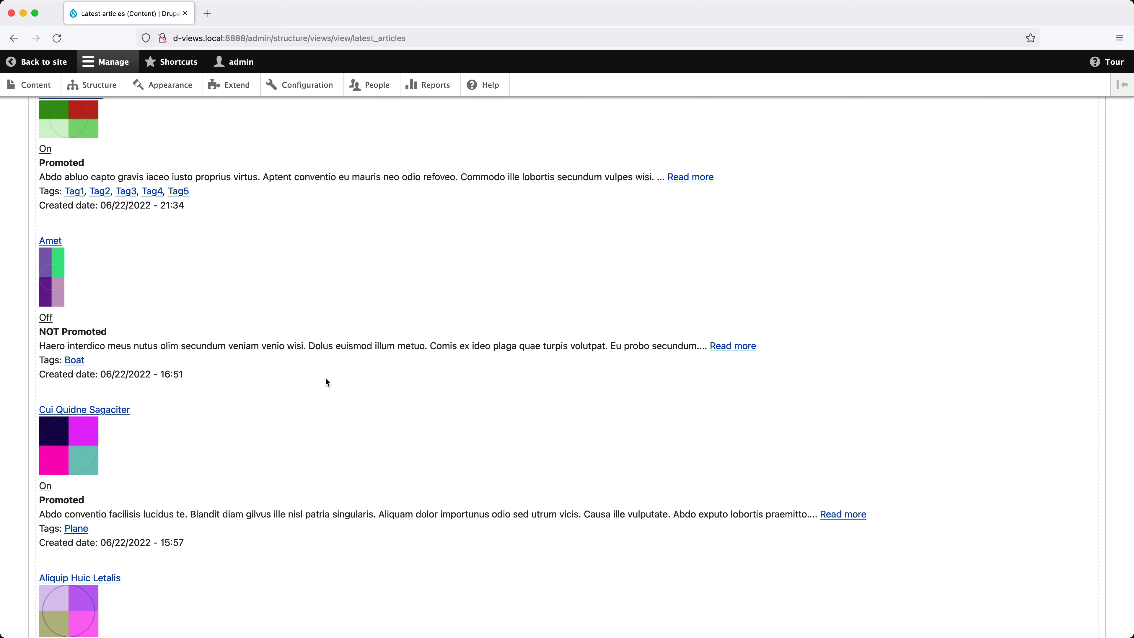
Clear and disable the Promoted to front page field's custom text override, exclude the field from display, and apply to all displays
scroll(325, 378, "up", 15)
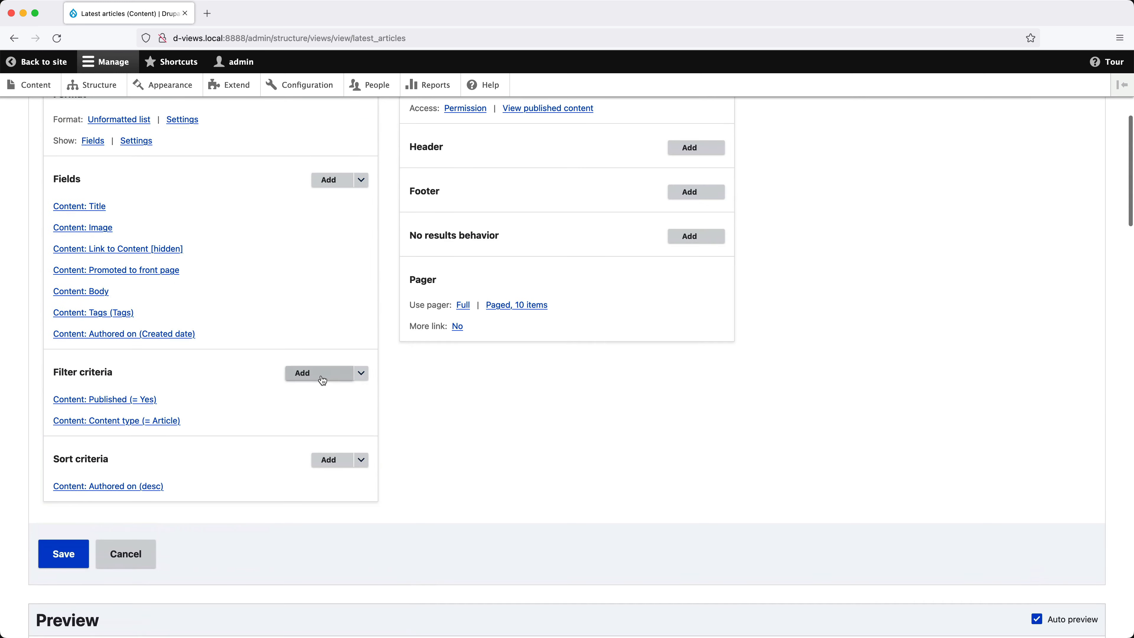
left_click(149, 269)
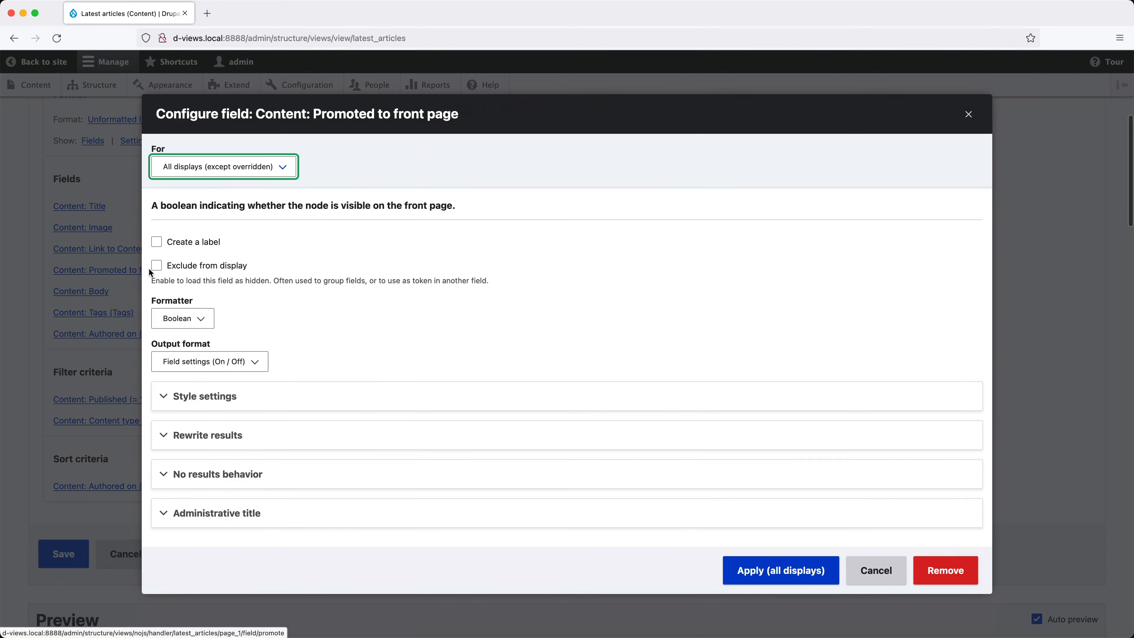
left_click(231, 435)
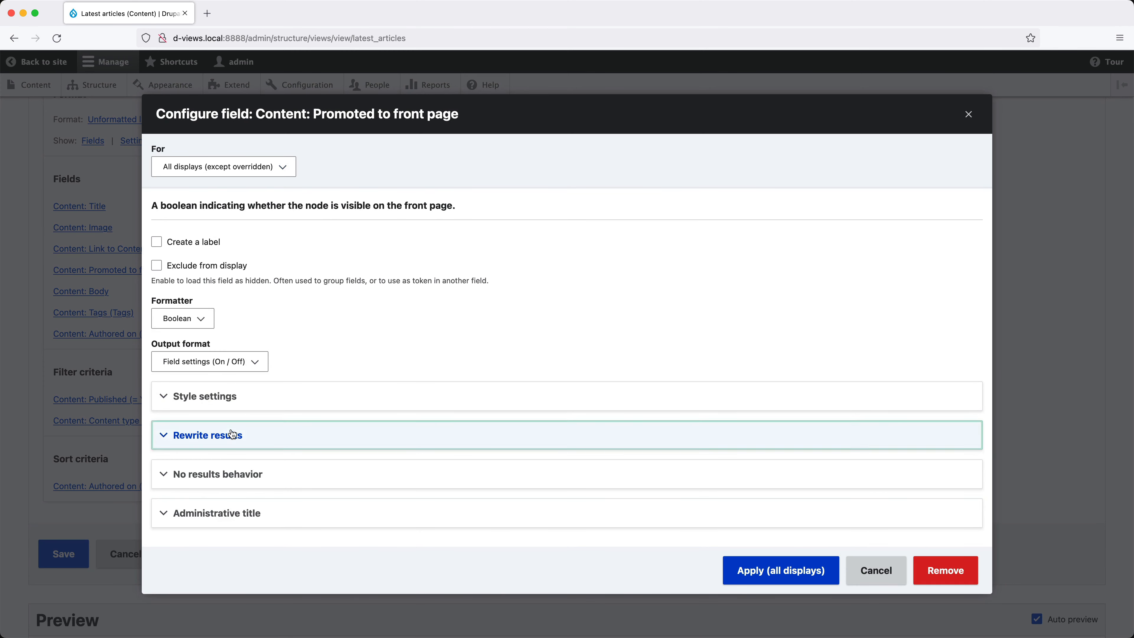
triple_click(237, 516)
key("BackSpace")
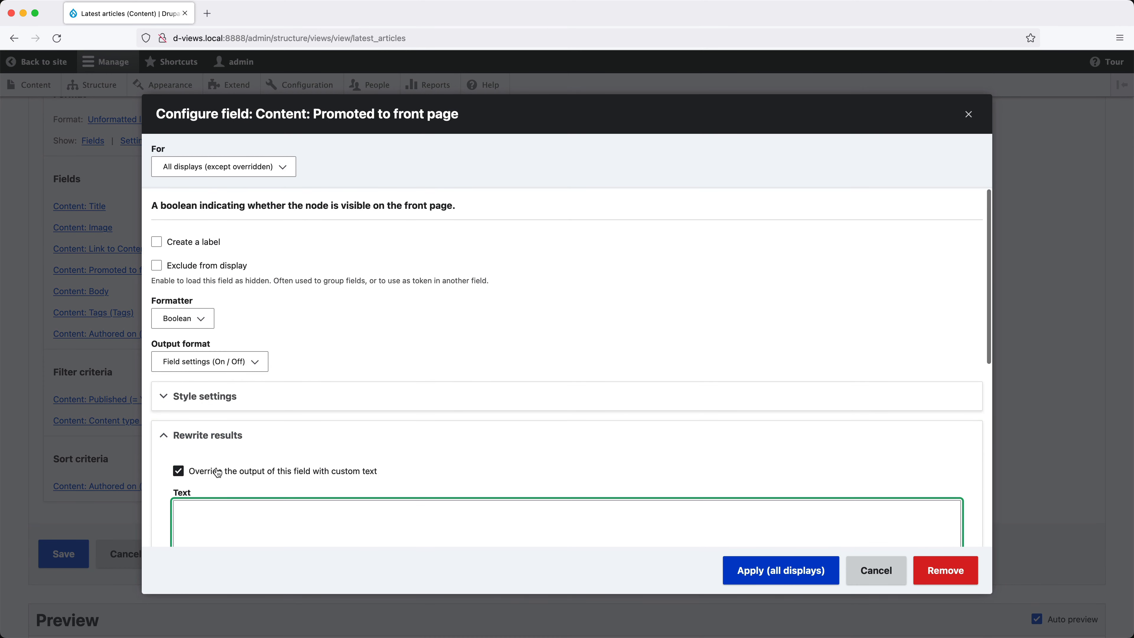
left_click(218, 472)
left_click(245, 436)
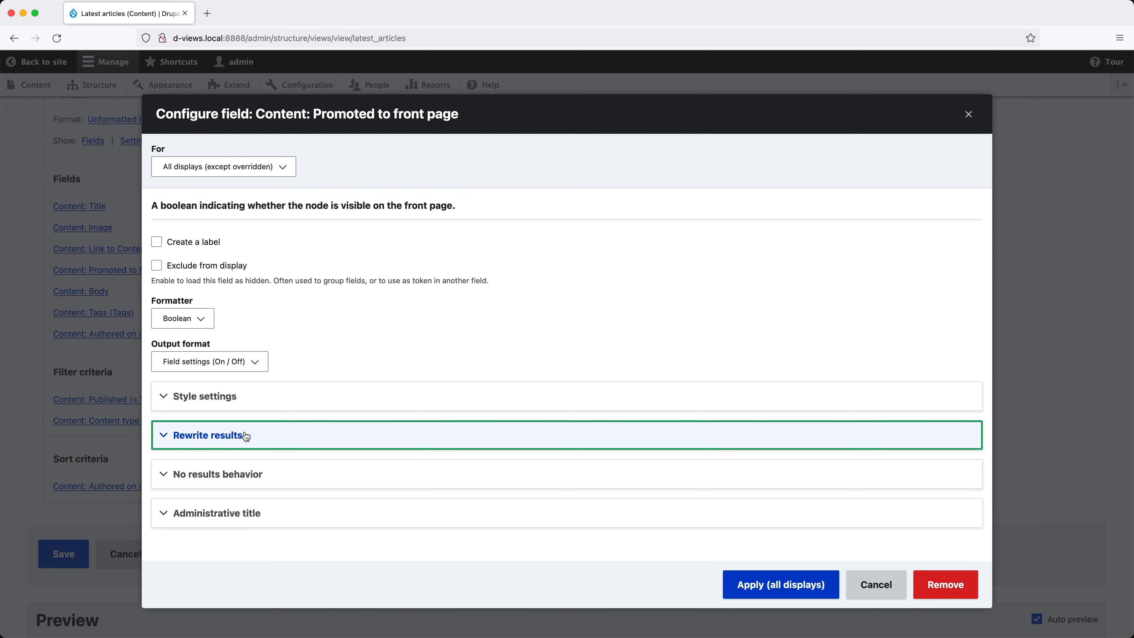
left_click(199, 266)
left_click(780, 584)
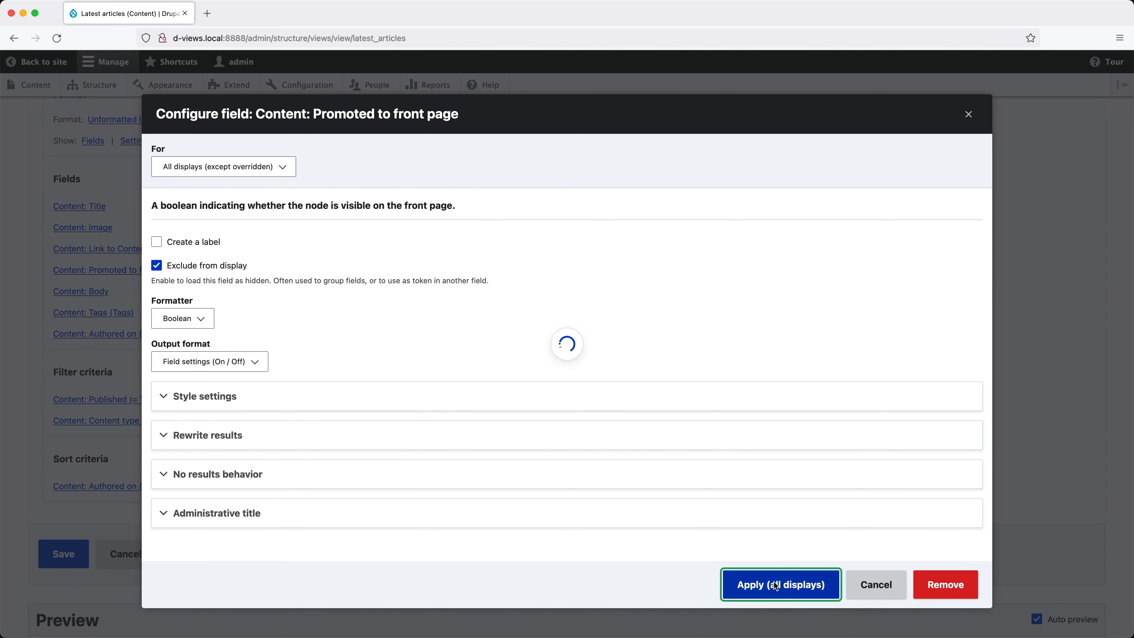
Remove the <u> tags around On in the Body field's if condition, apply to all displays, and check the labels in the preview
left_click(81, 291)
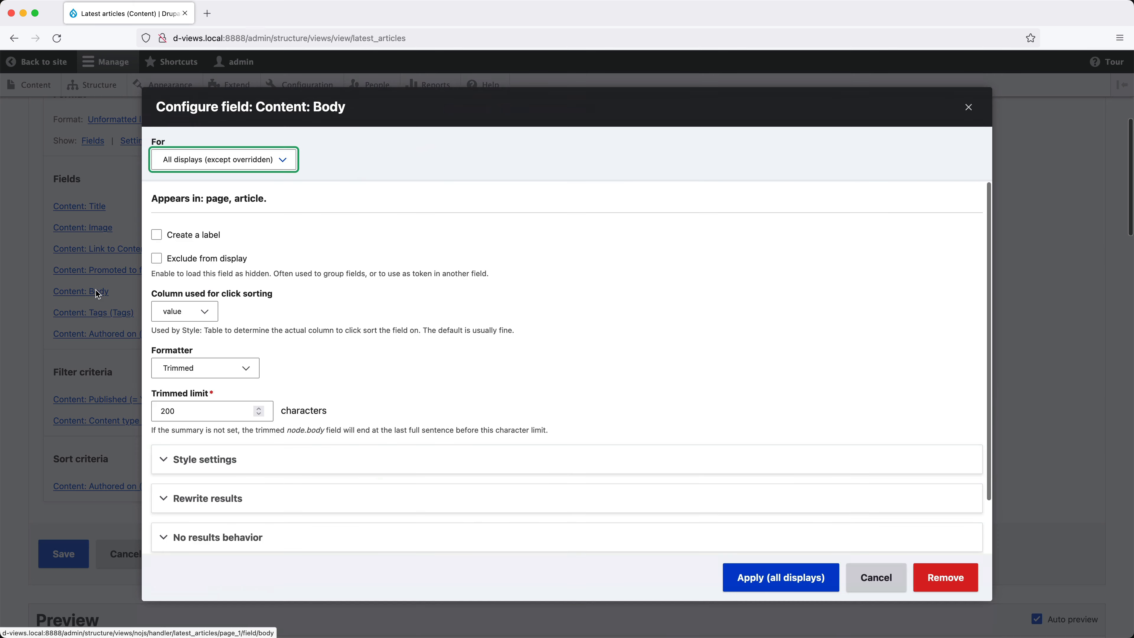
left_click(241, 497)
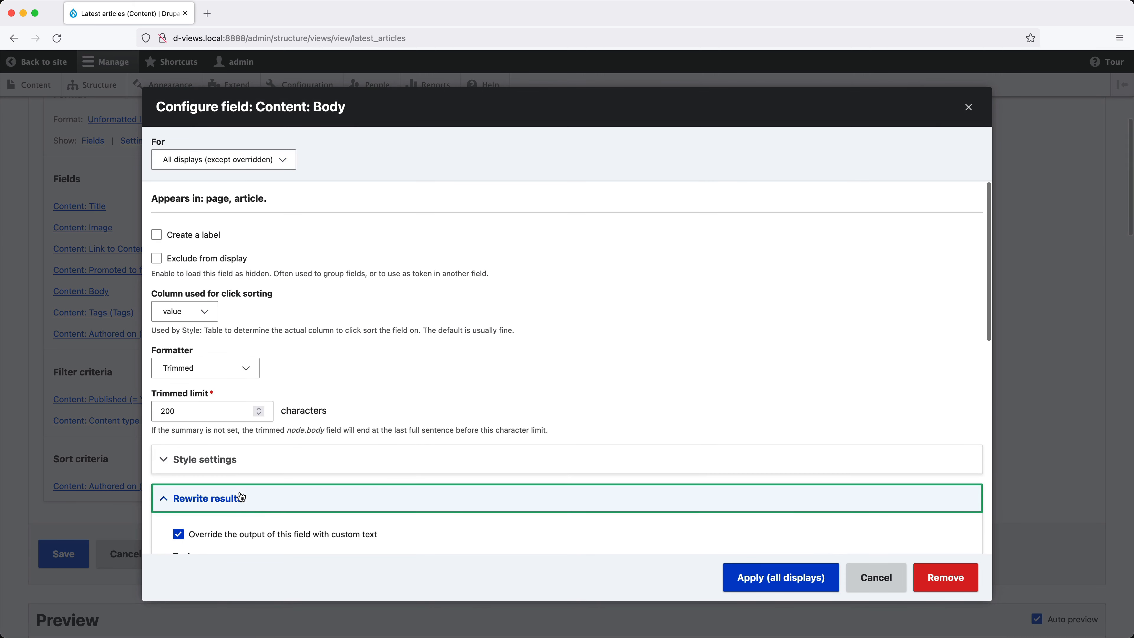
scroll(250, 482, "down", 5)
scroll(278, 439, "up", 2)
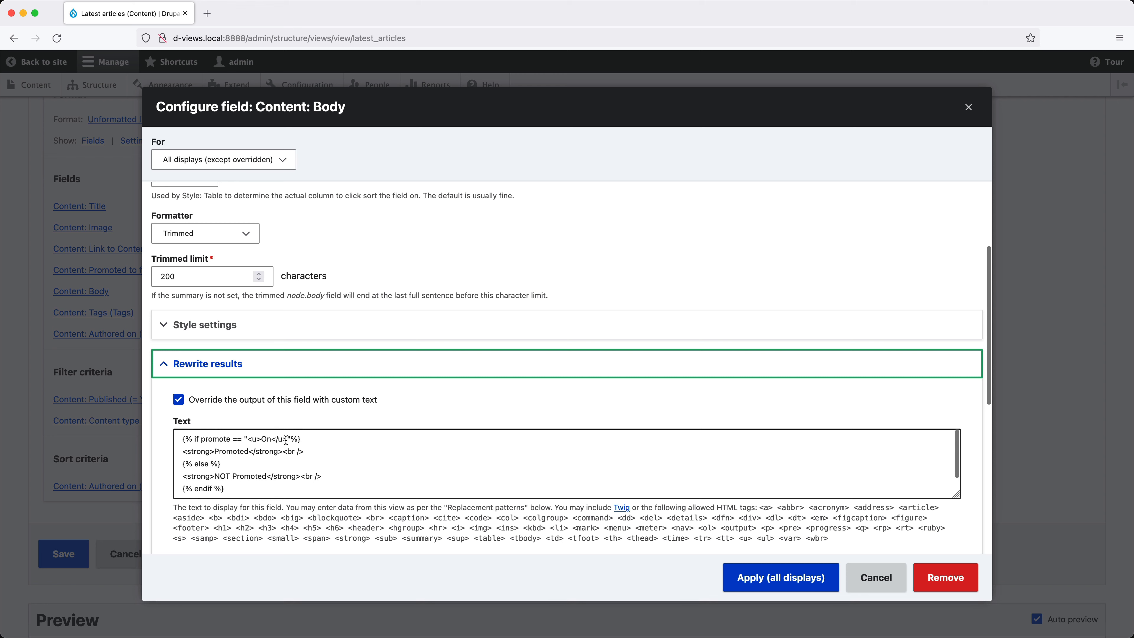
left_click(258, 440)
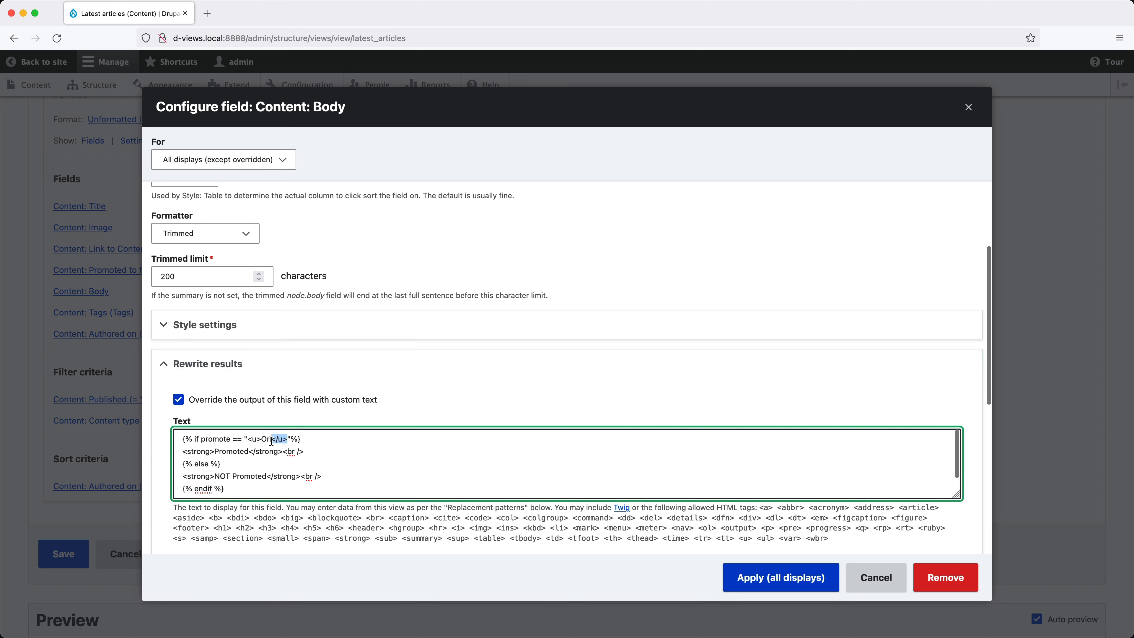
left_click(769, 578)
scroll(326, 360, "down", 15)
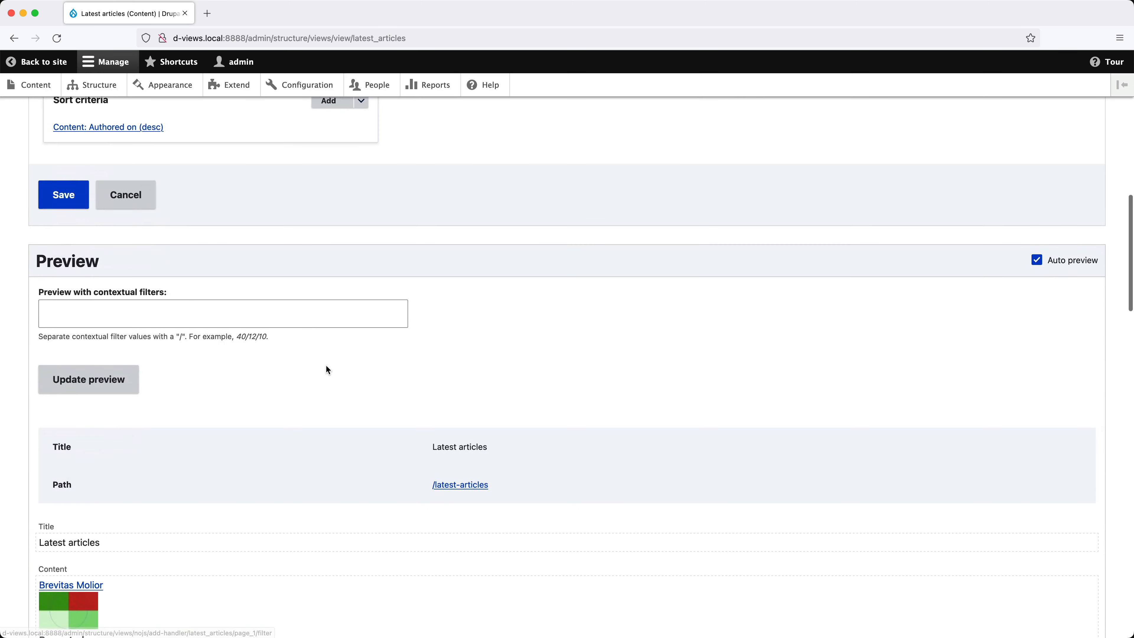
scroll(322, 398, "down", 2)
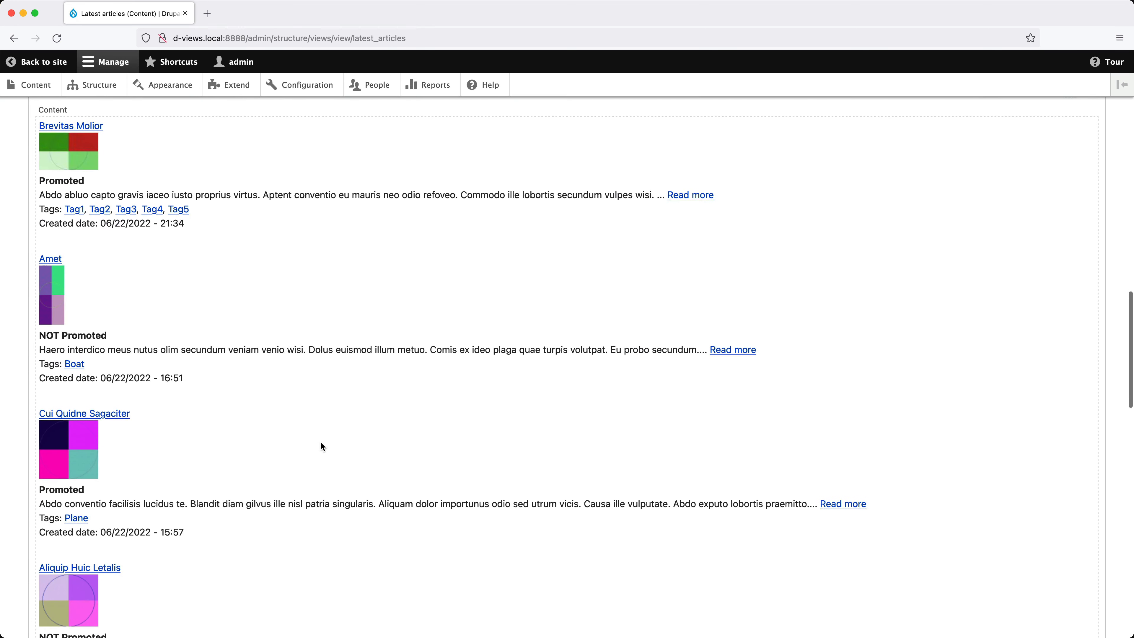